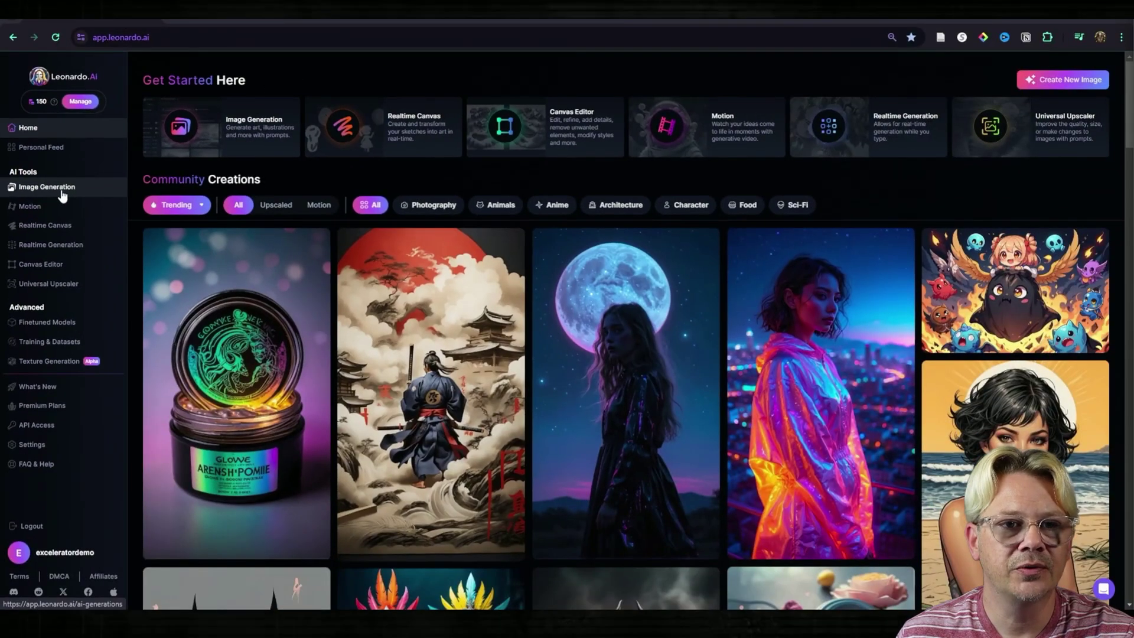
Go to the Image Generation workspace from the AI Tools sidebar
left_click(184, 327)
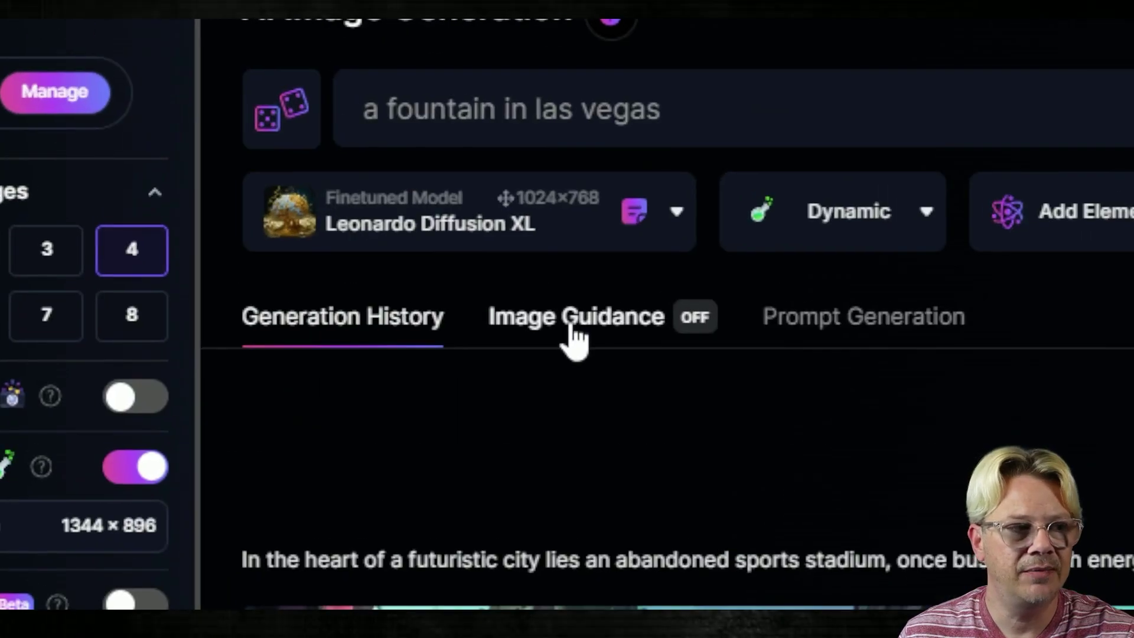
Show the Image Guidance settings with the recent city generations listed as possible sources
left_click(573, 335)
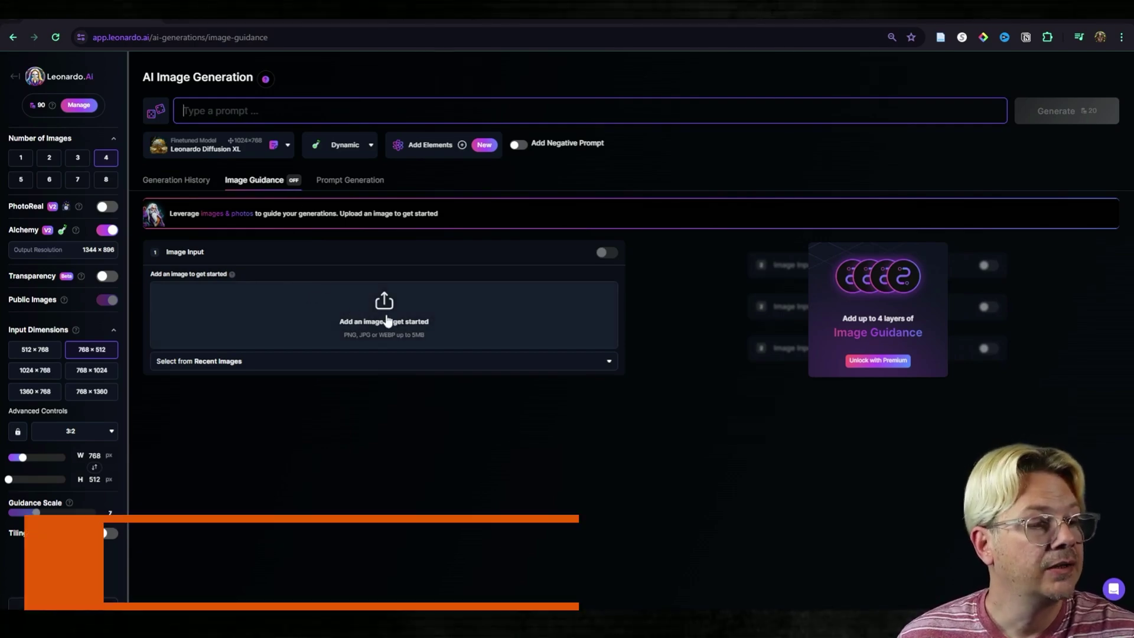
left_click(605, 362)
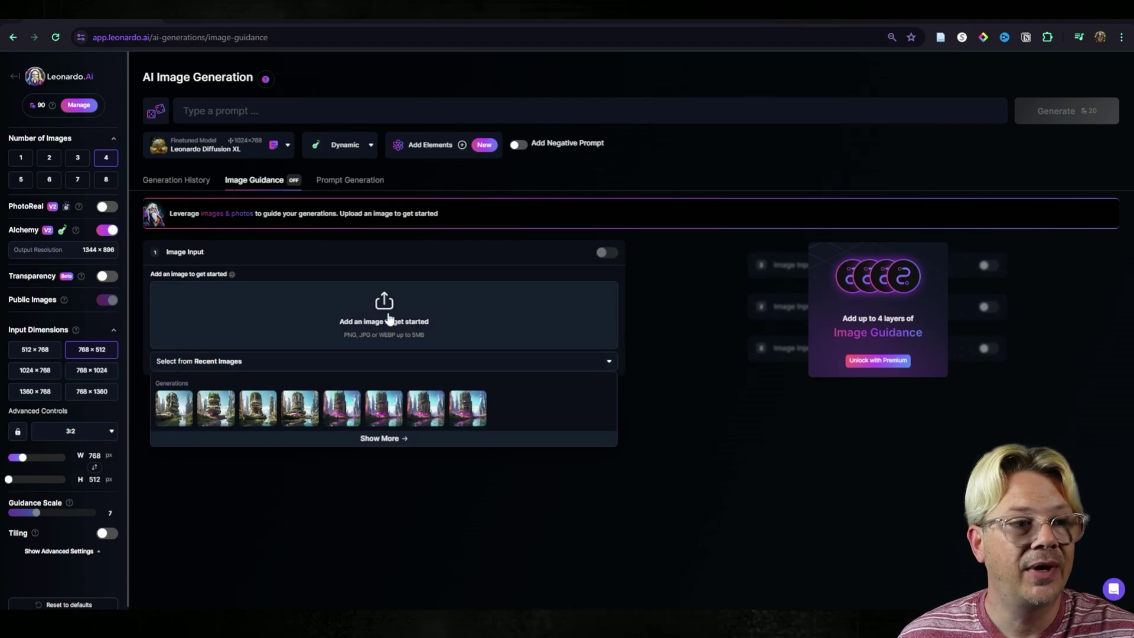
Browse the source picker feeds and confirm the sunset mountain-valley landscape from Community Feed as source
left_click(392, 304)
scroll(461, 266, "down", 5)
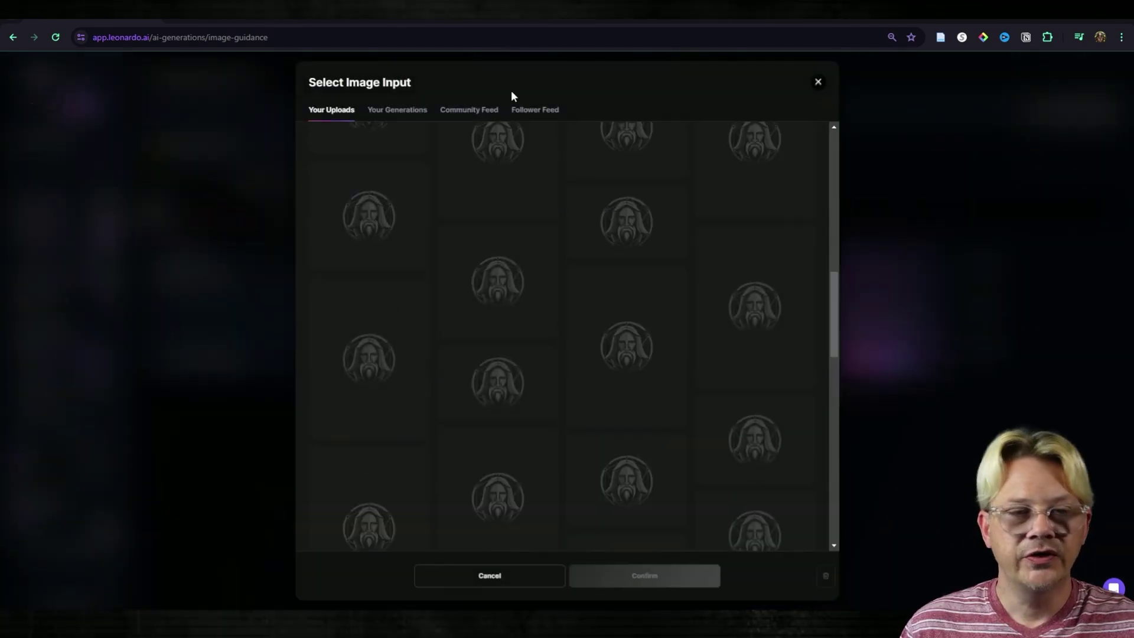
scroll(545, 241, "up", 5)
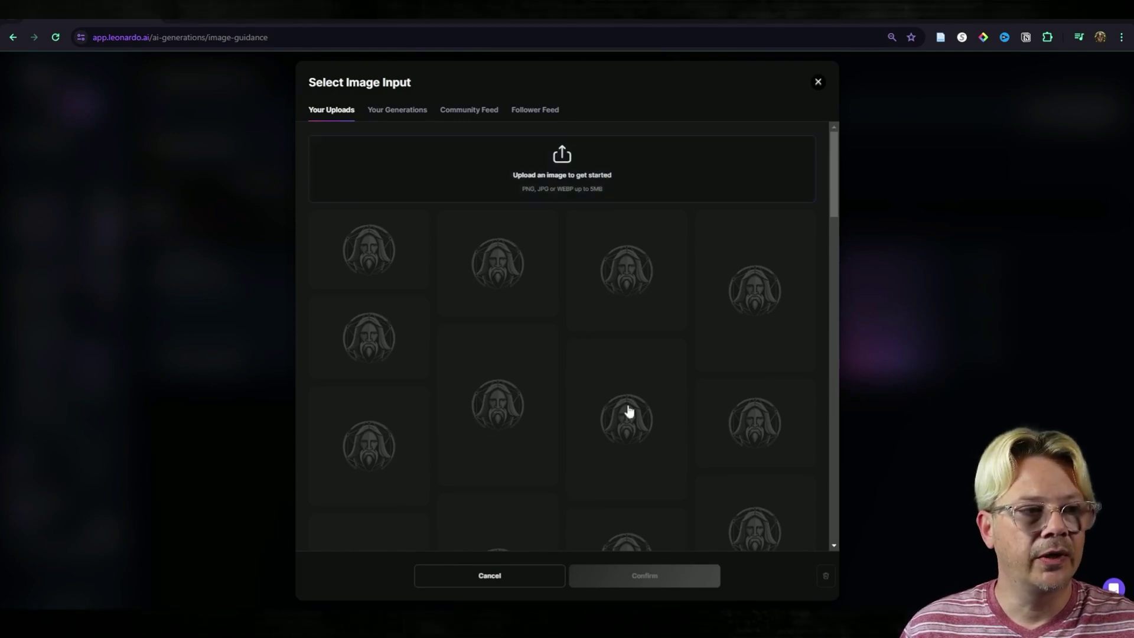
left_click(400, 112)
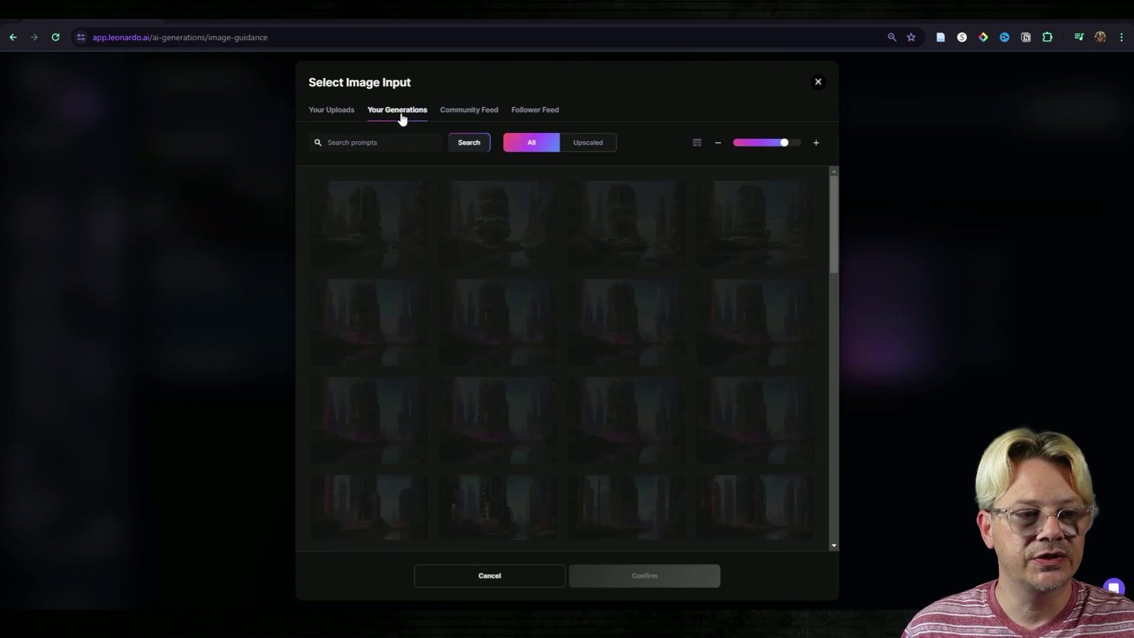
left_click(455, 113)
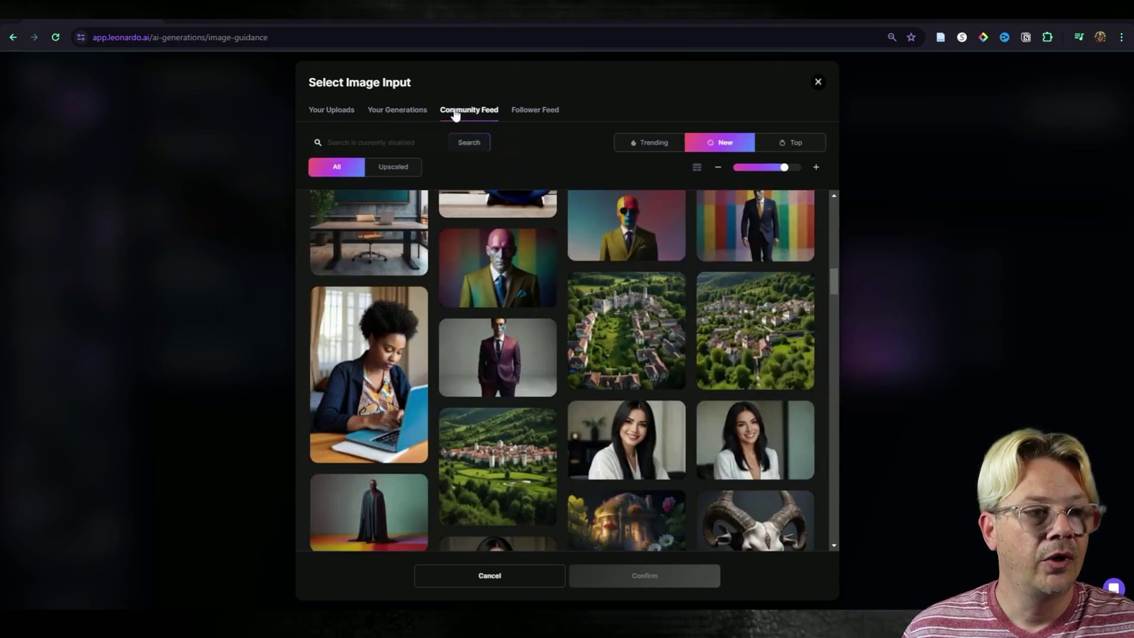
left_click(395, 115)
left_click(469, 114)
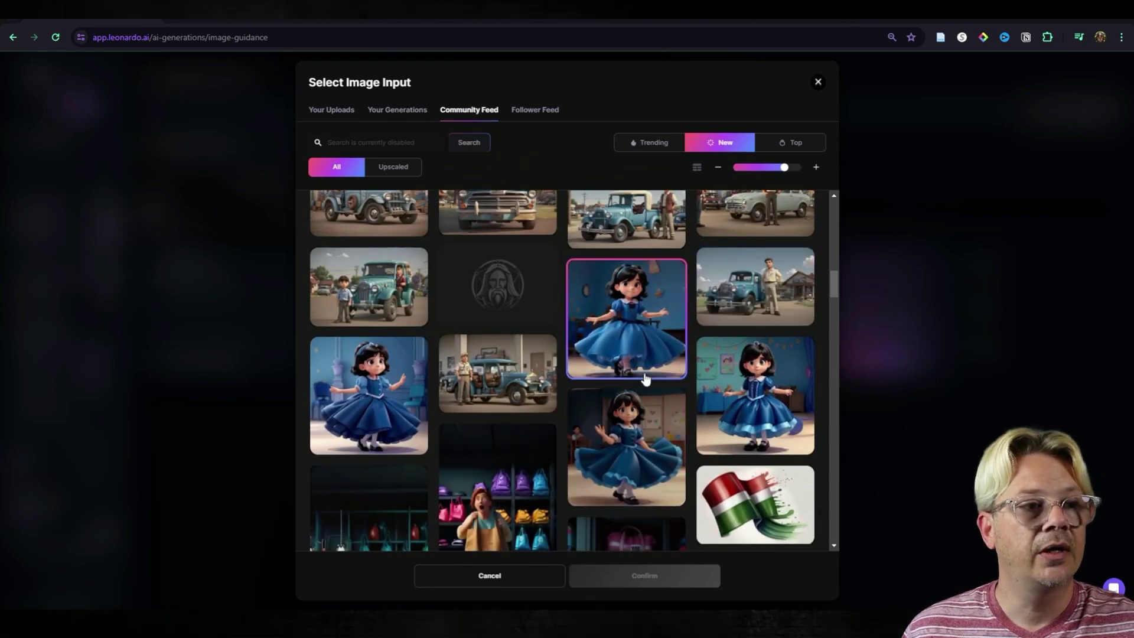
left_click(540, 111)
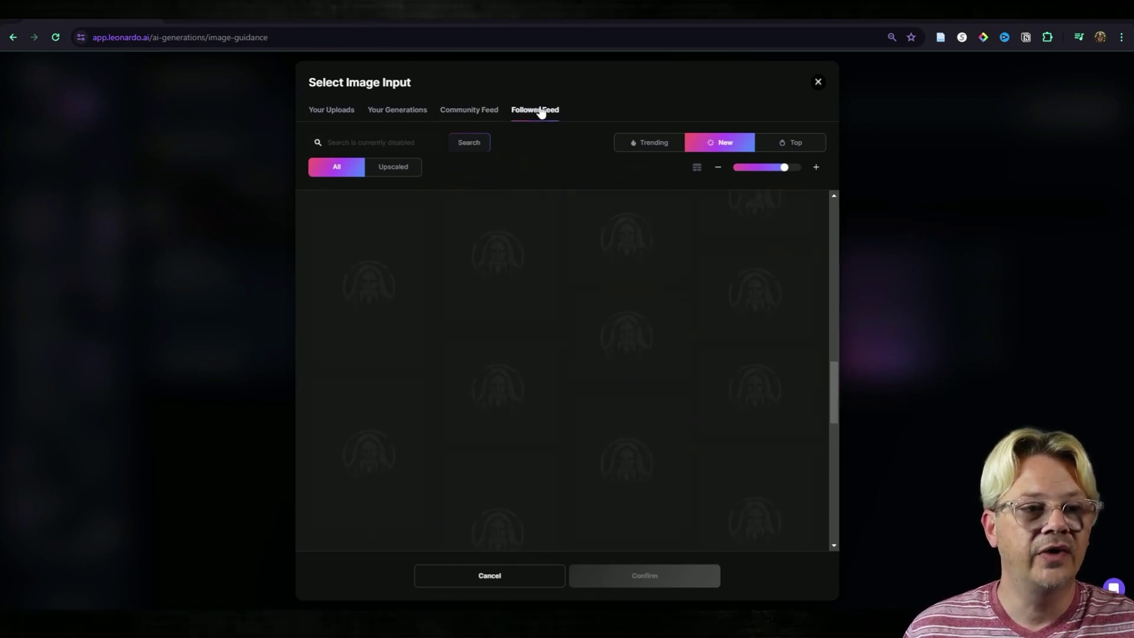
left_click(465, 116)
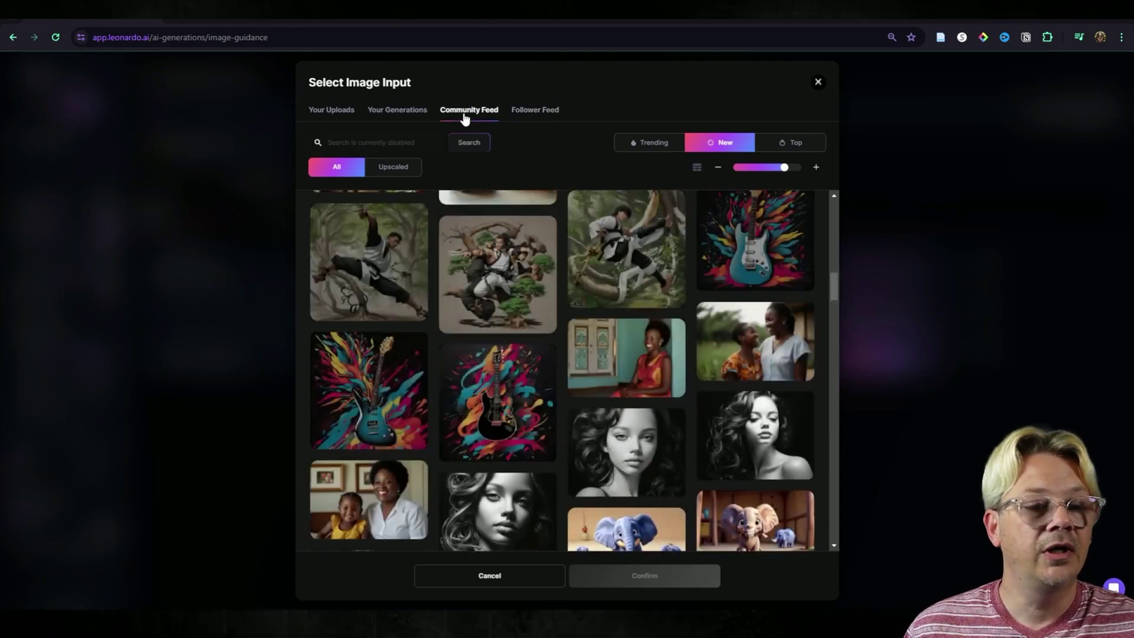
scroll(613, 352, "up", 4)
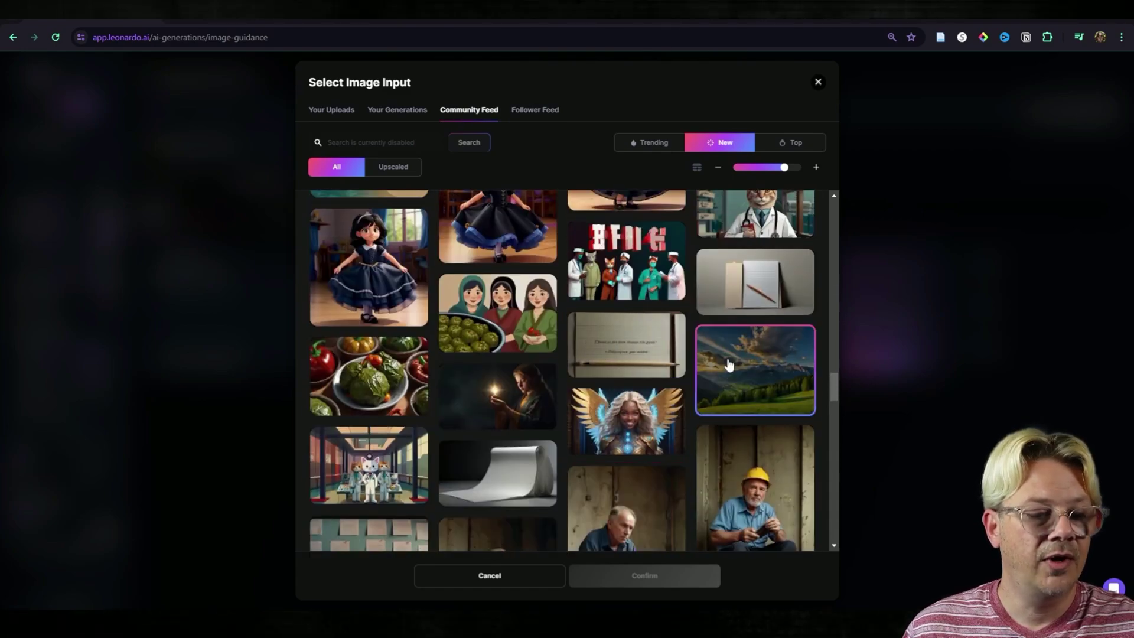
left_click(730, 364)
left_click(644, 576)
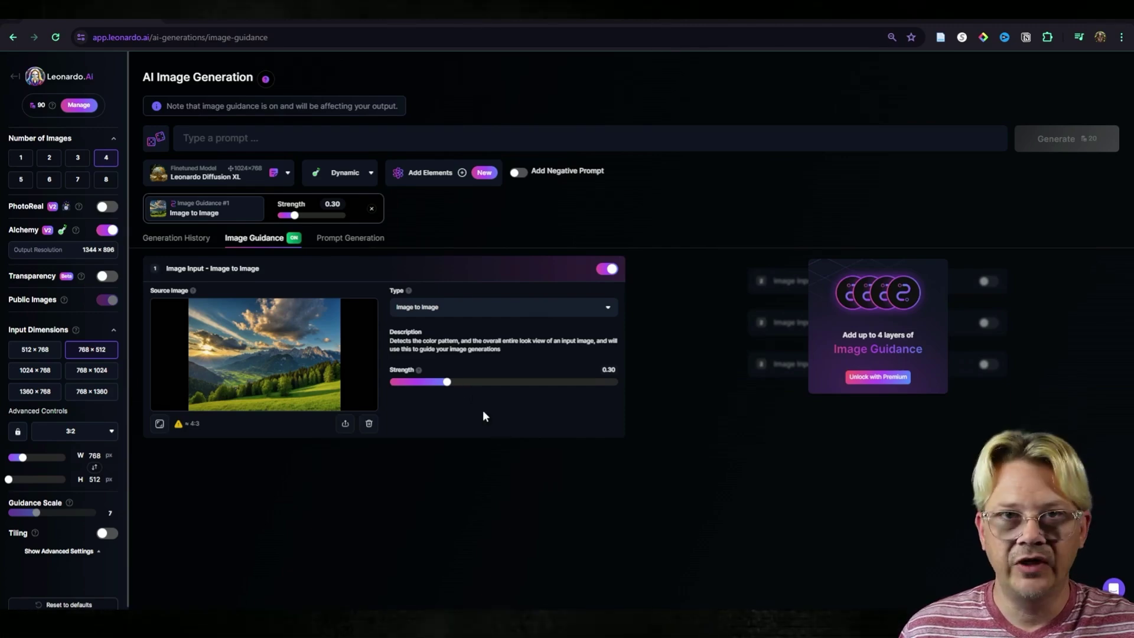
Keep Image to Image guidance and set the output aspect ratio to 4:3 (728 × 544 px)
left_click(501, 310)
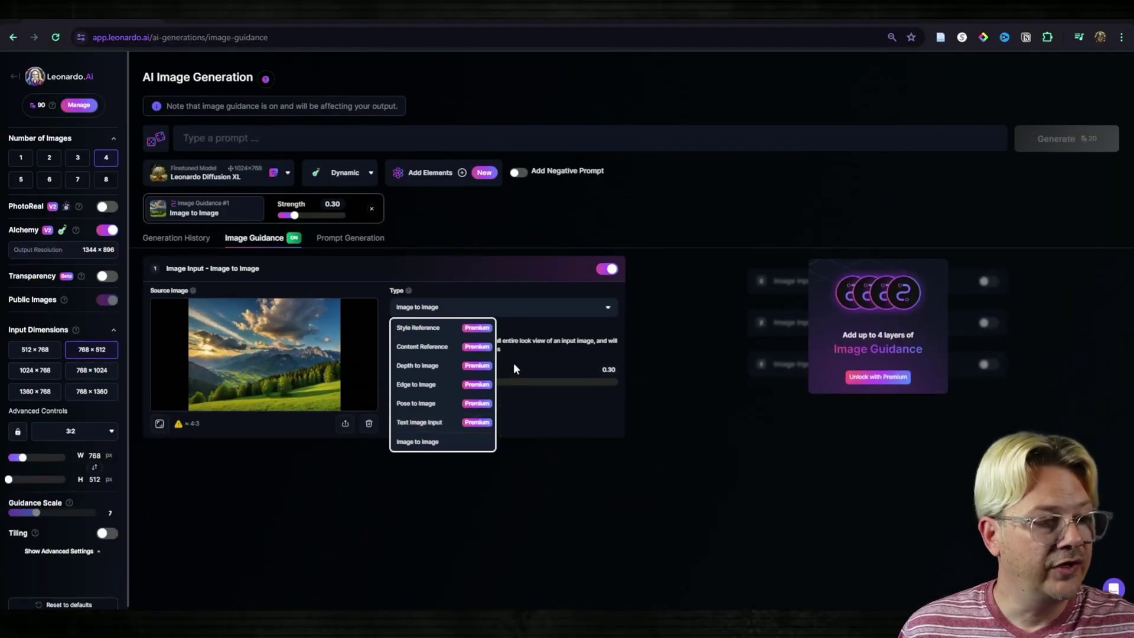
left_click(228, 432)
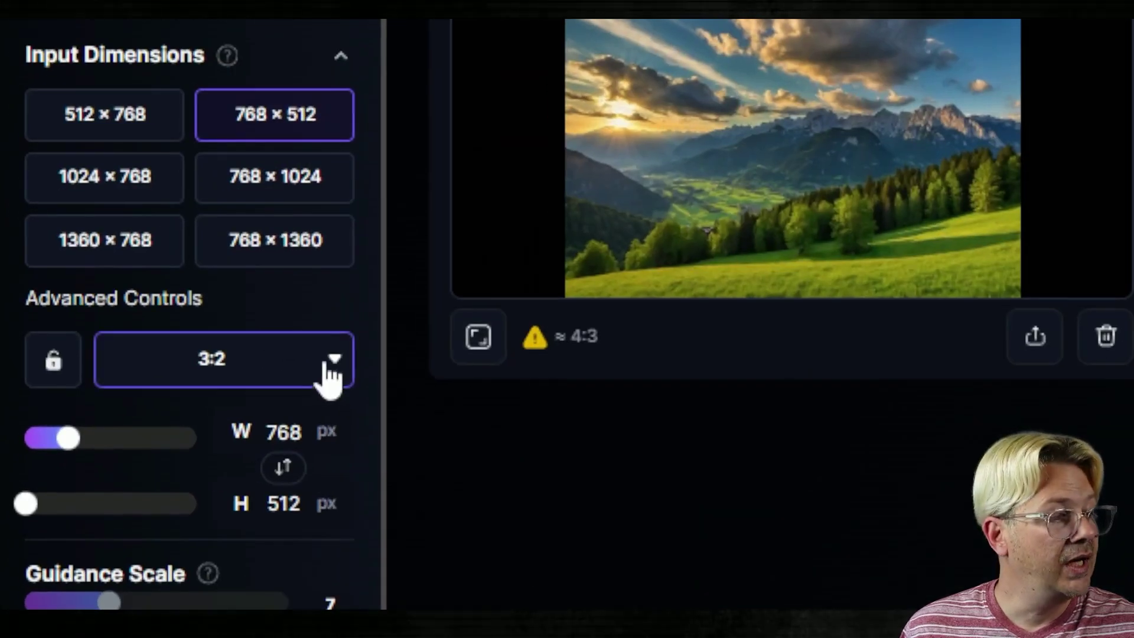
left_click(329, 377)
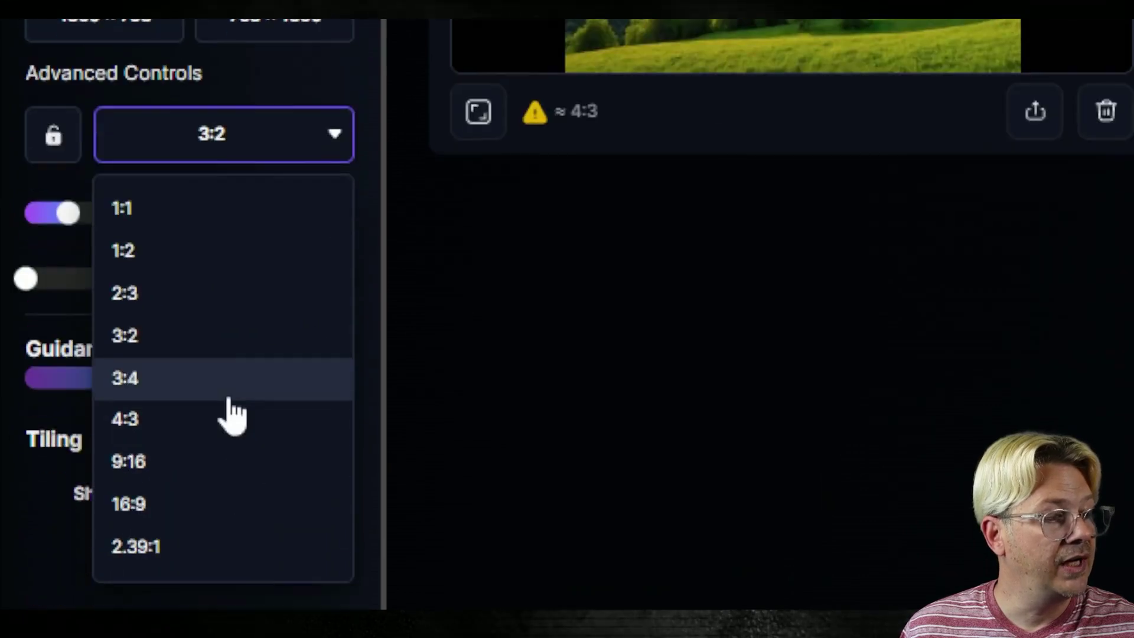
left_click(229, 416)
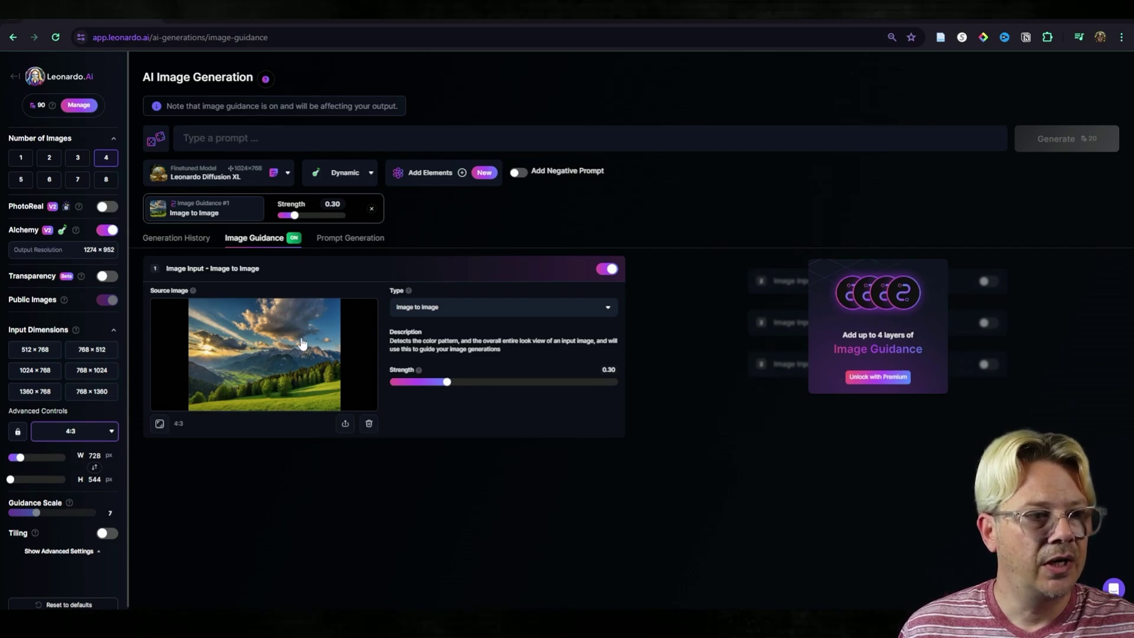
Generate four images from the prompt 'a cabin on a hillside' and view them in history
left_click(289, 139)
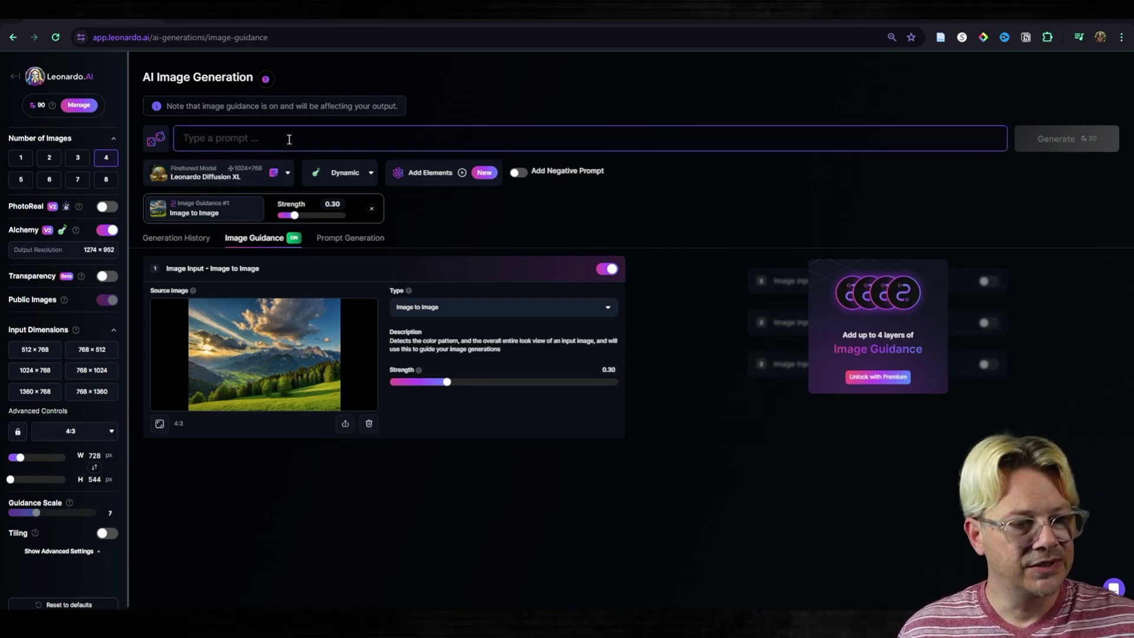
type("a cabin on a hillside")
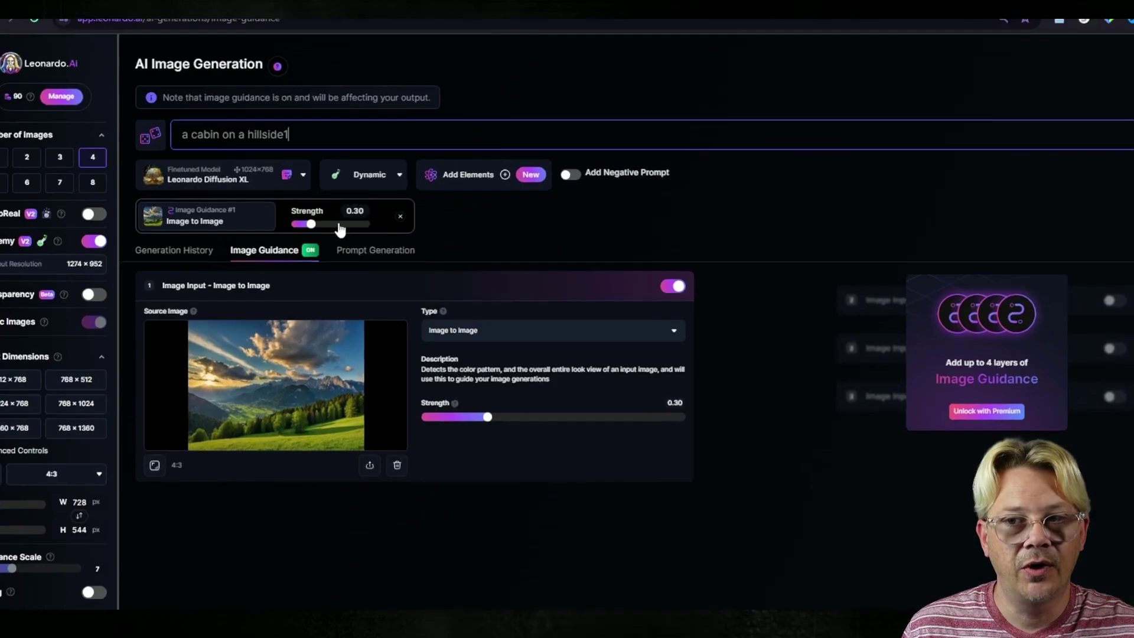
type("1")
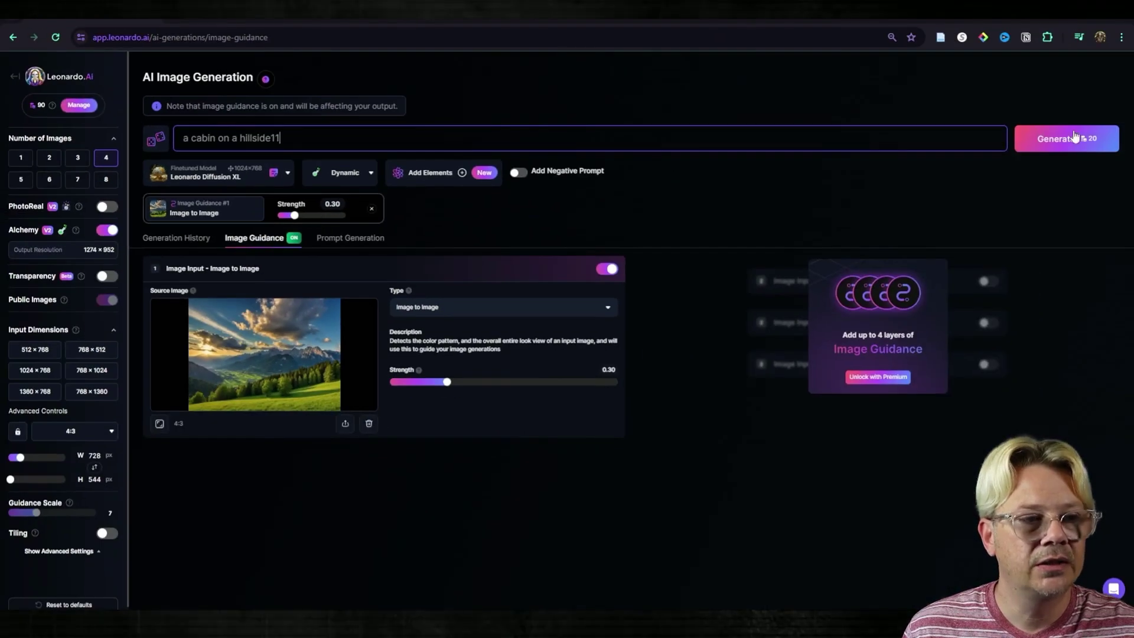
type("1")
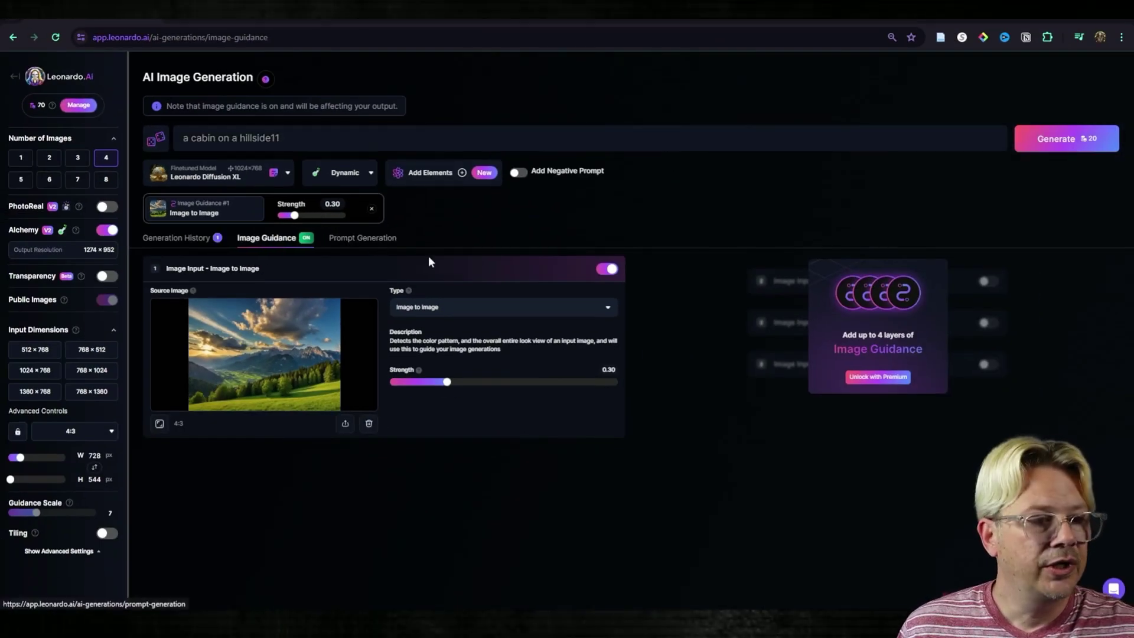
left_click(180, 239)
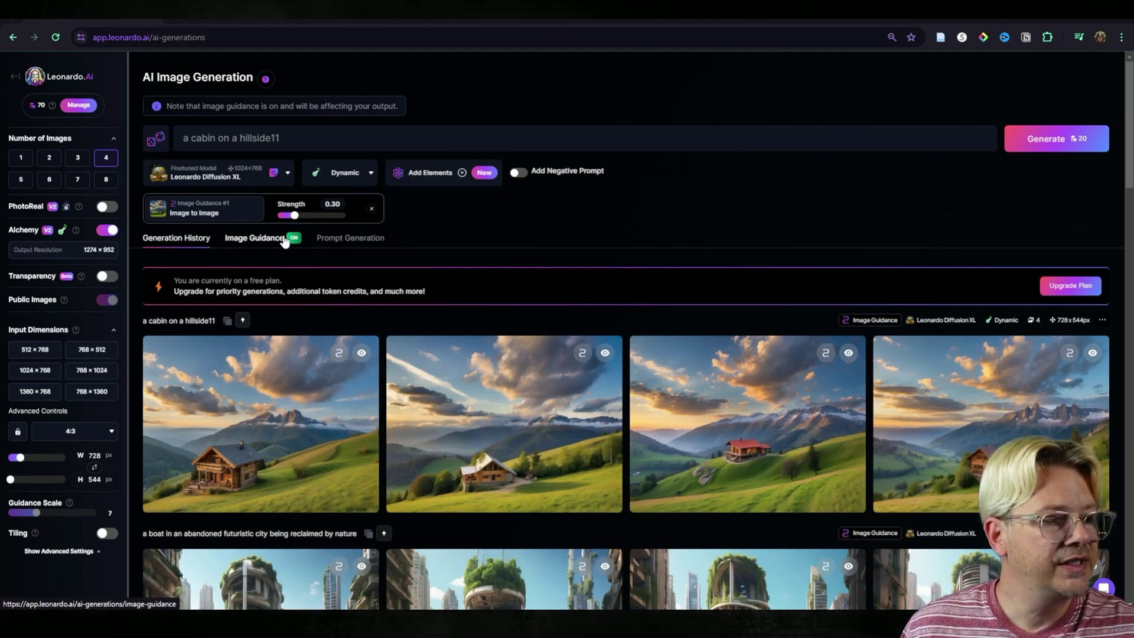
left_click(260, 413)
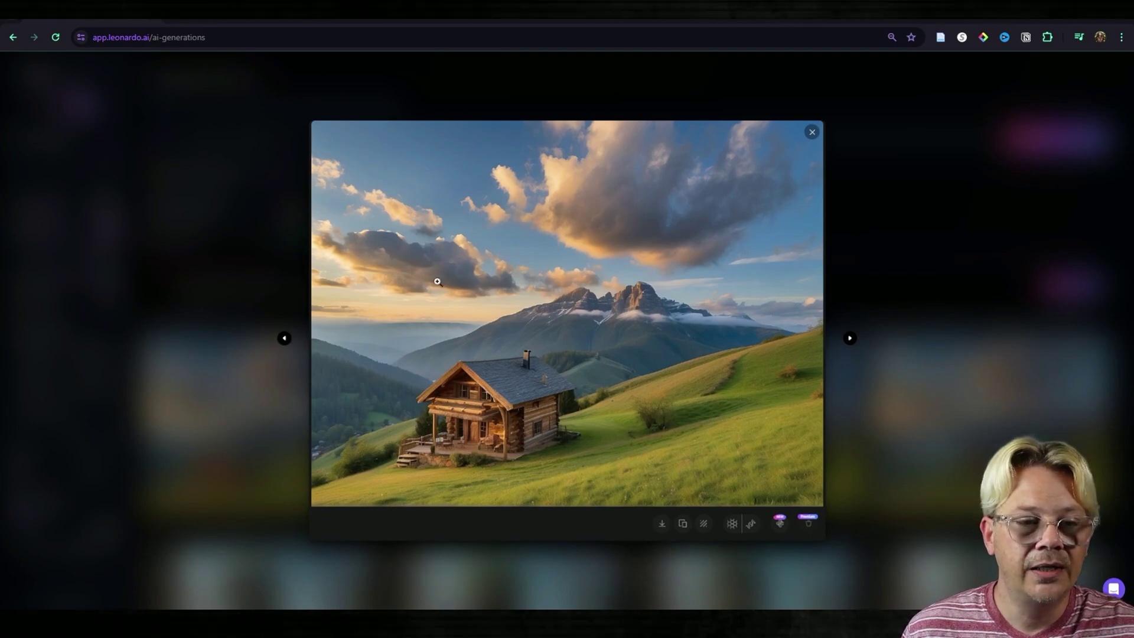
left_click(850, 339)
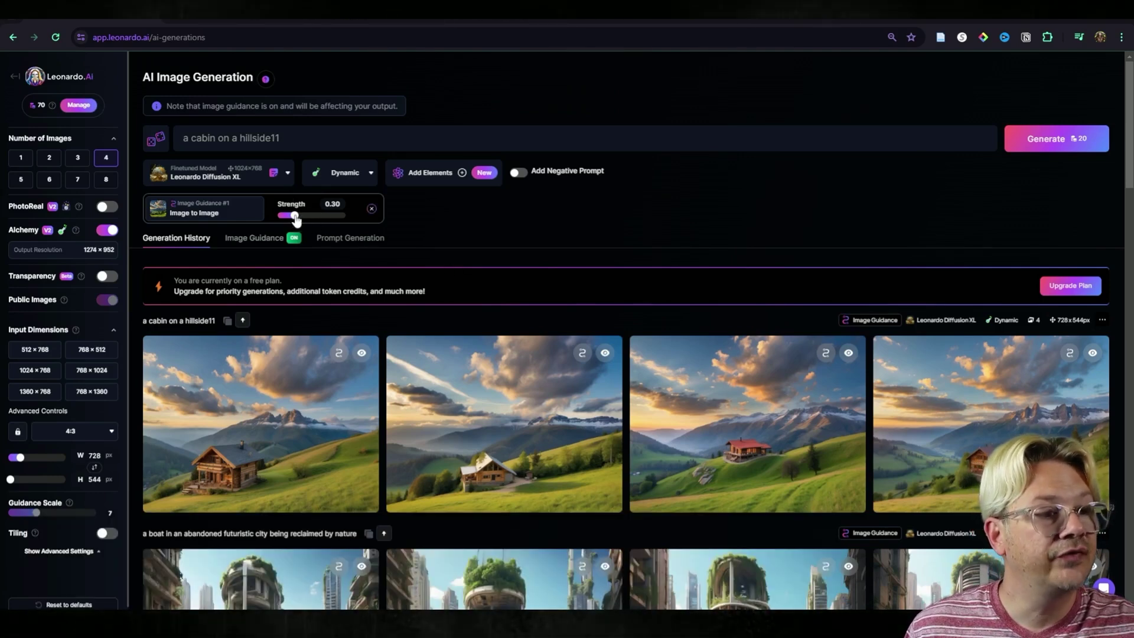
left_click_drag(296, 220, 346, 215)
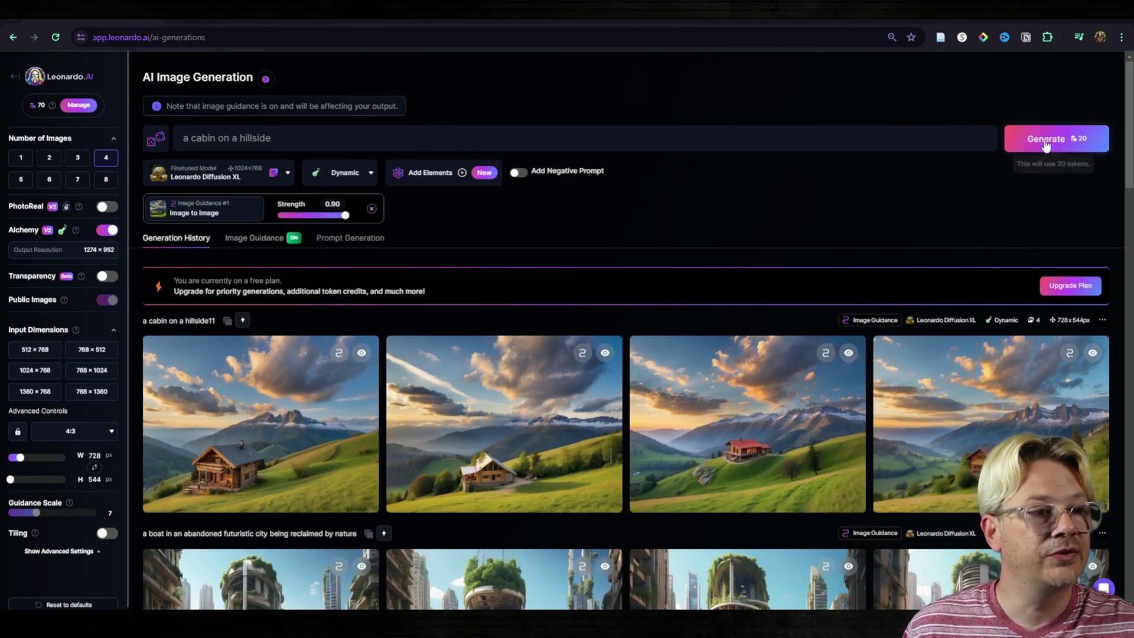
left_click(429, 148)
key("BackSpace")
key("BackSpace")
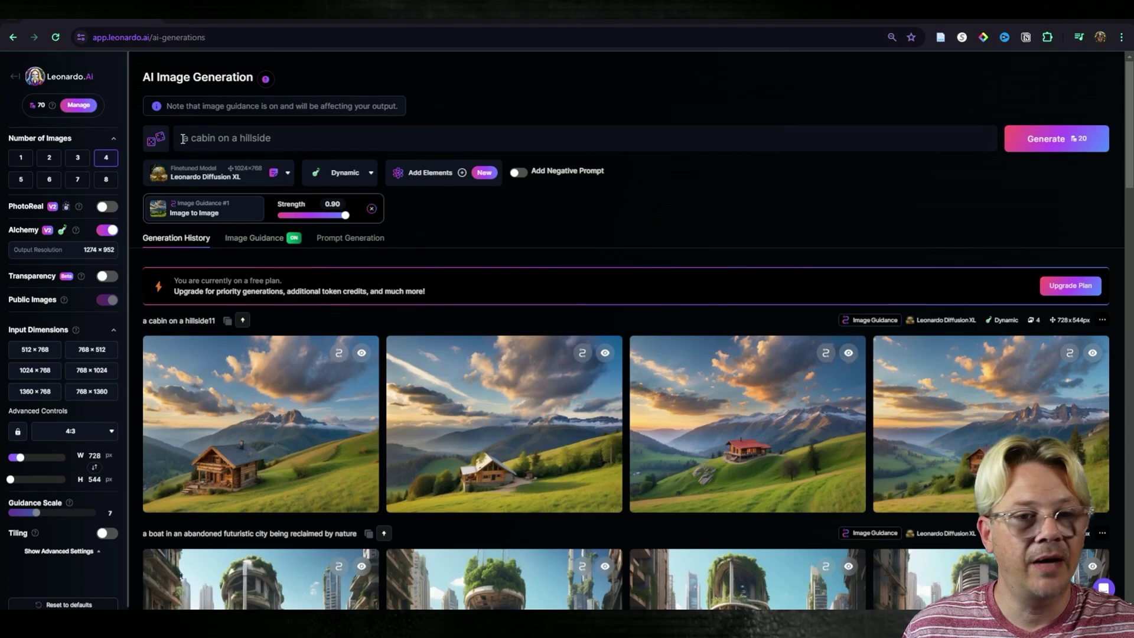
left_click(1077, 136)
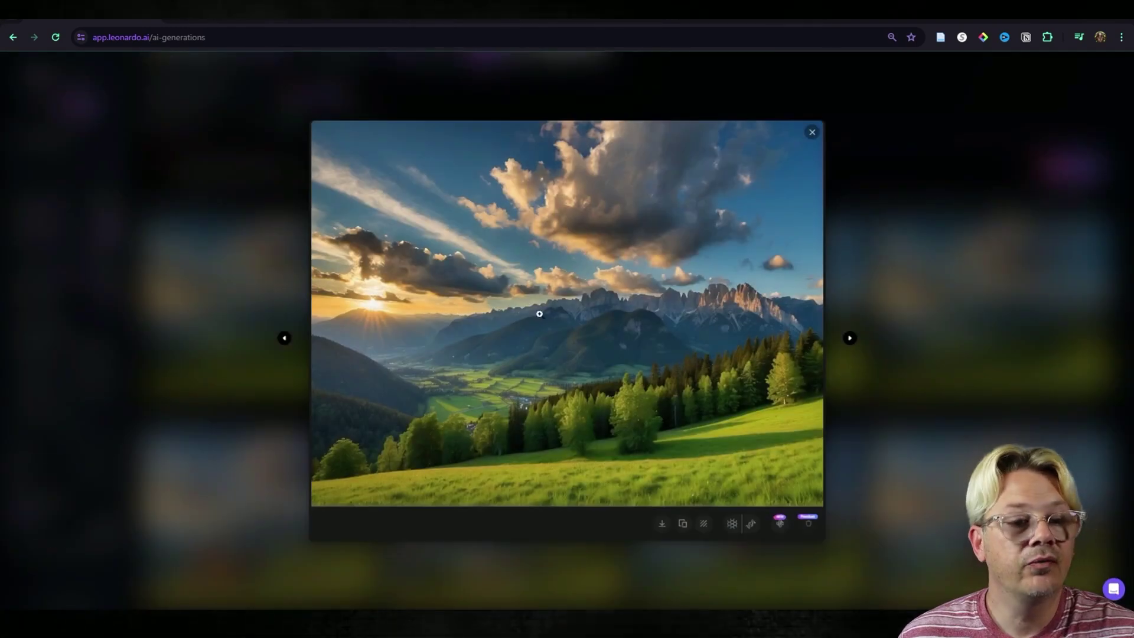
left_click(851, 340)
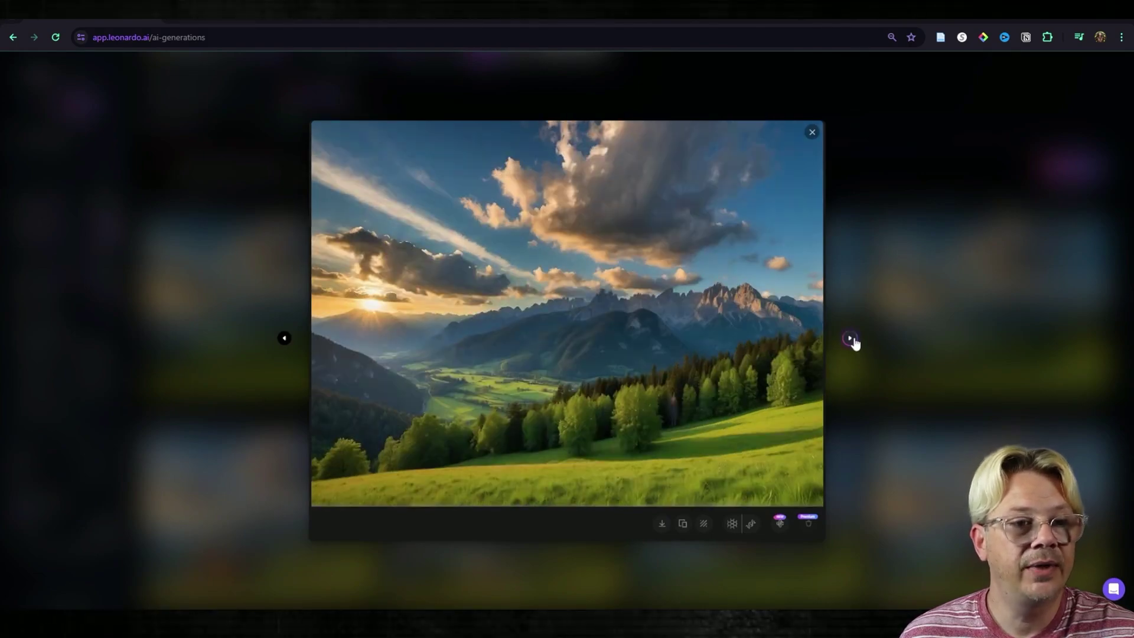
key("Escape")
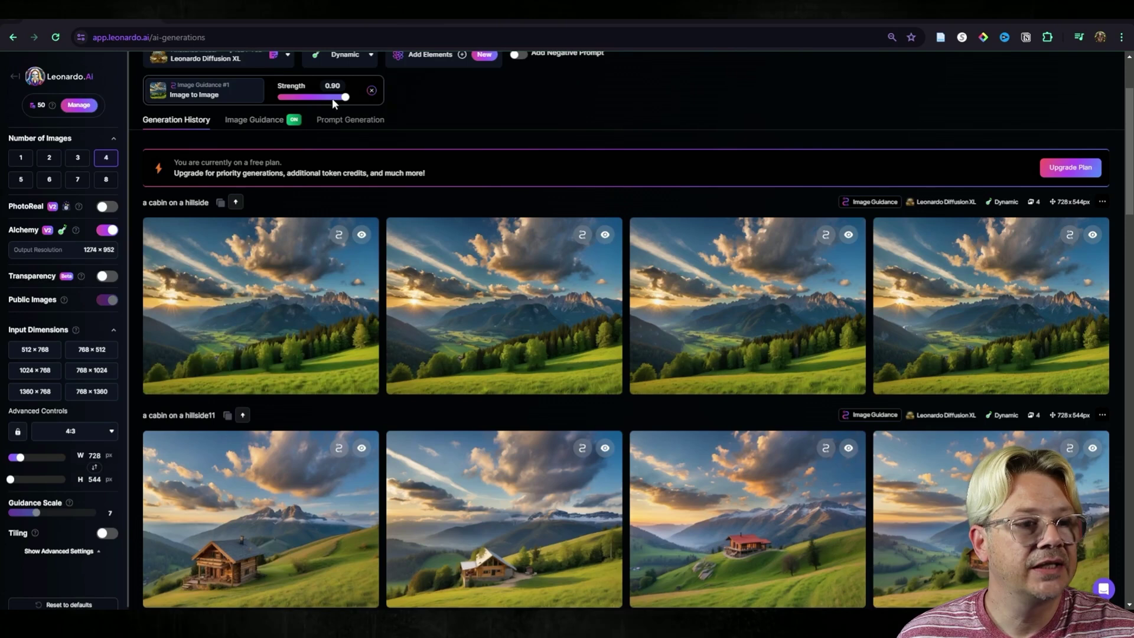
scroll(346, 156, "up", 2)
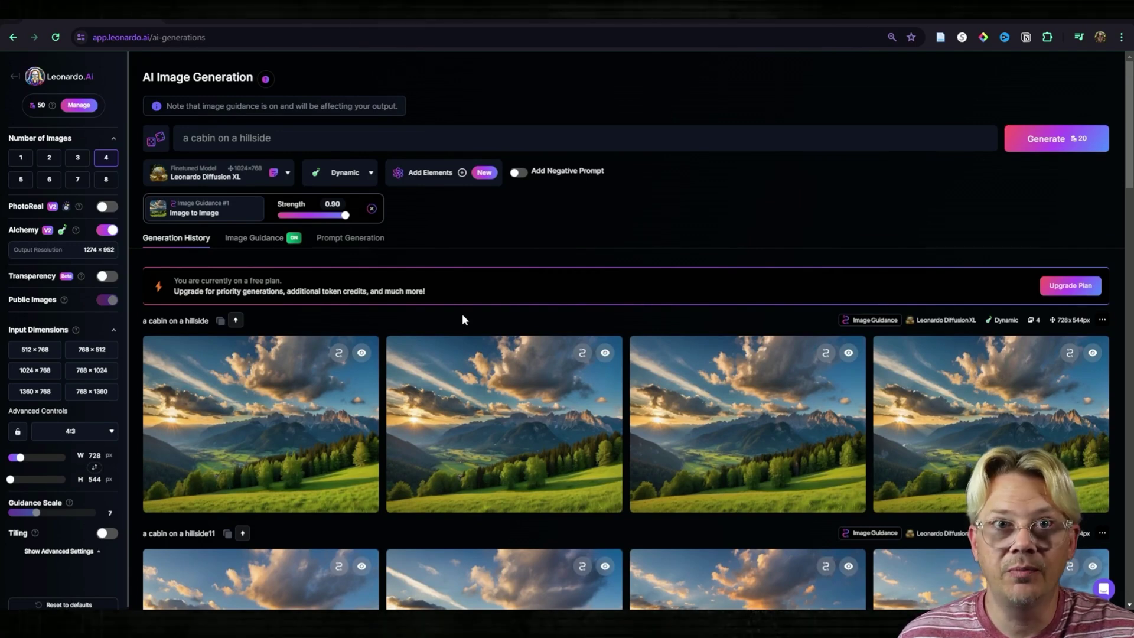
left_click(254, 237)
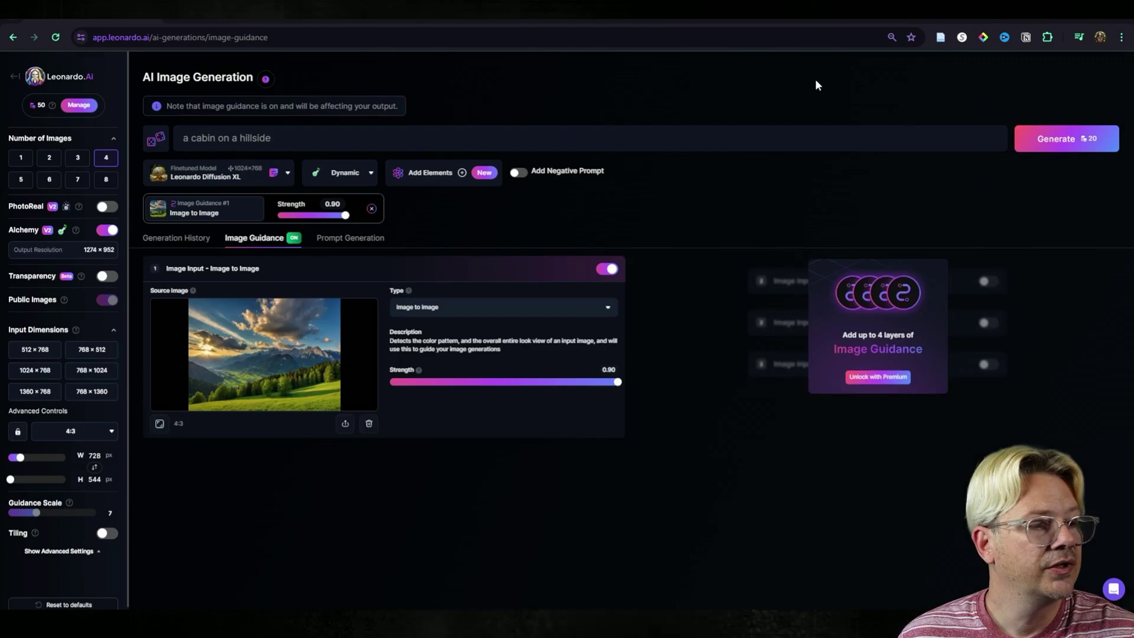
key("alt+Left")
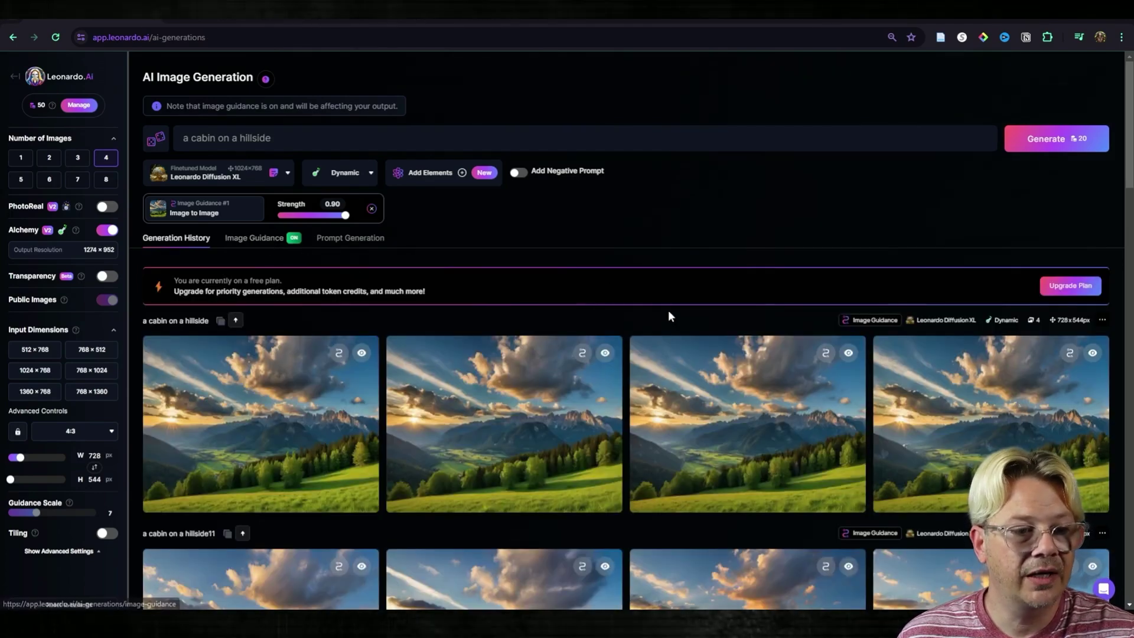
left_click(271, 418)
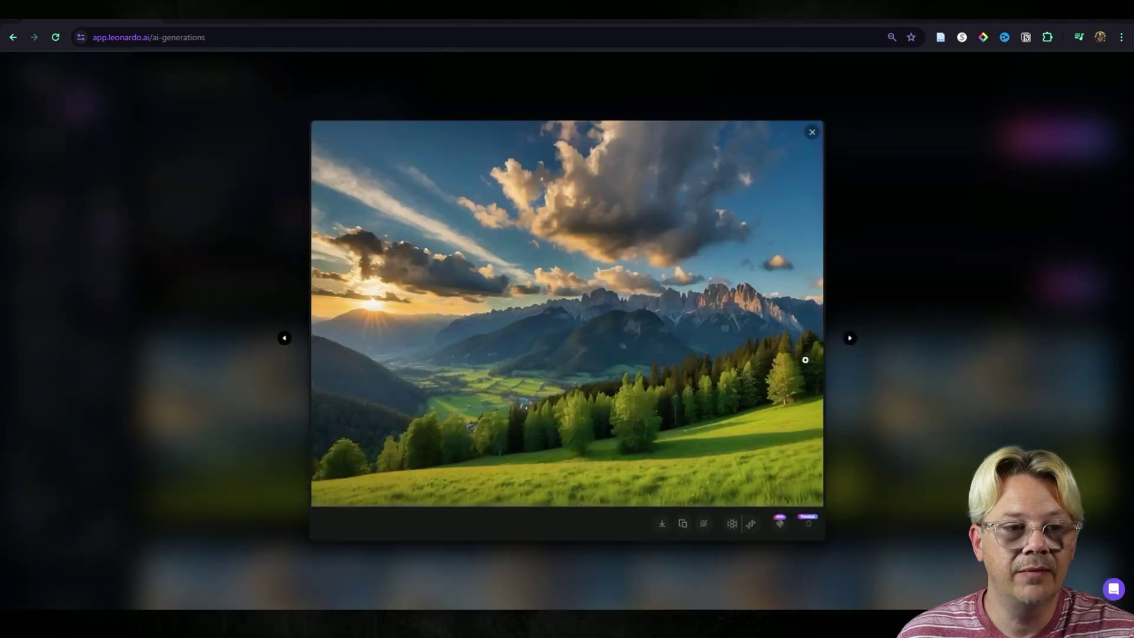
left_click(849, 339)
key("Escape")
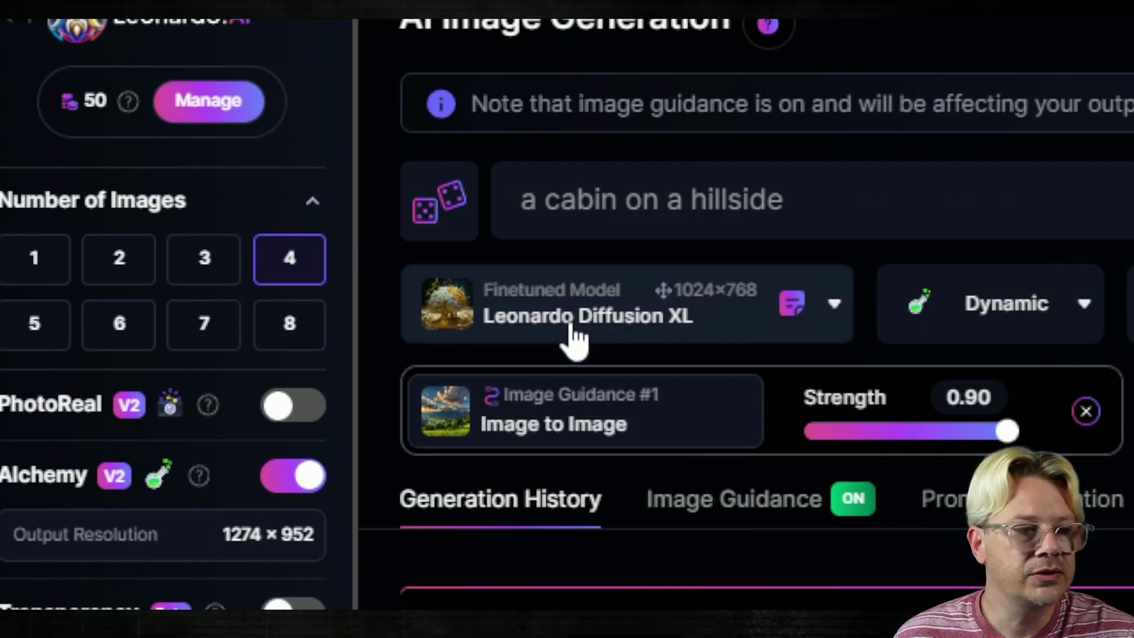
Switch to 3D Animation Style, turn Alchemy off, set strength 0.30, and generate four cabins
left_click(570, 337)
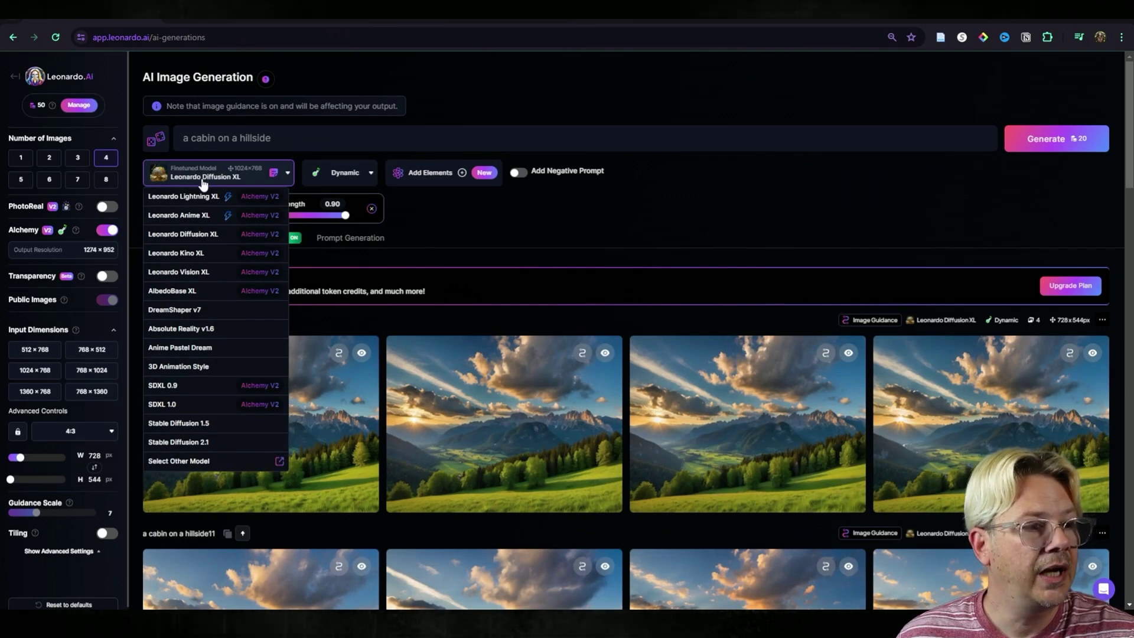
left_click(196, 367)
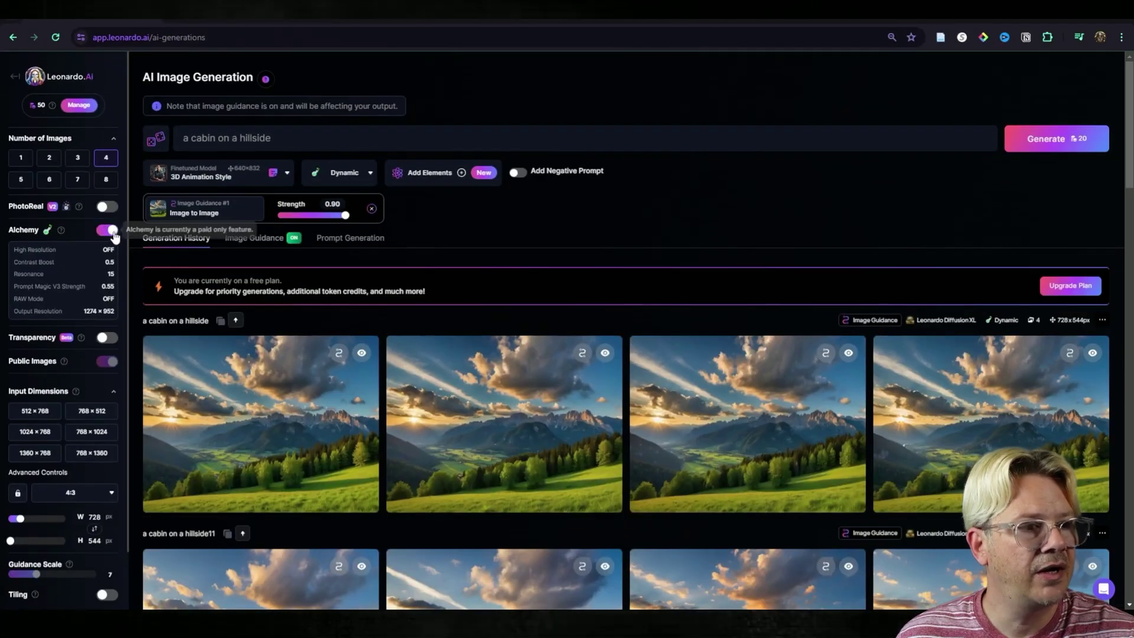
left_click(111, 234)
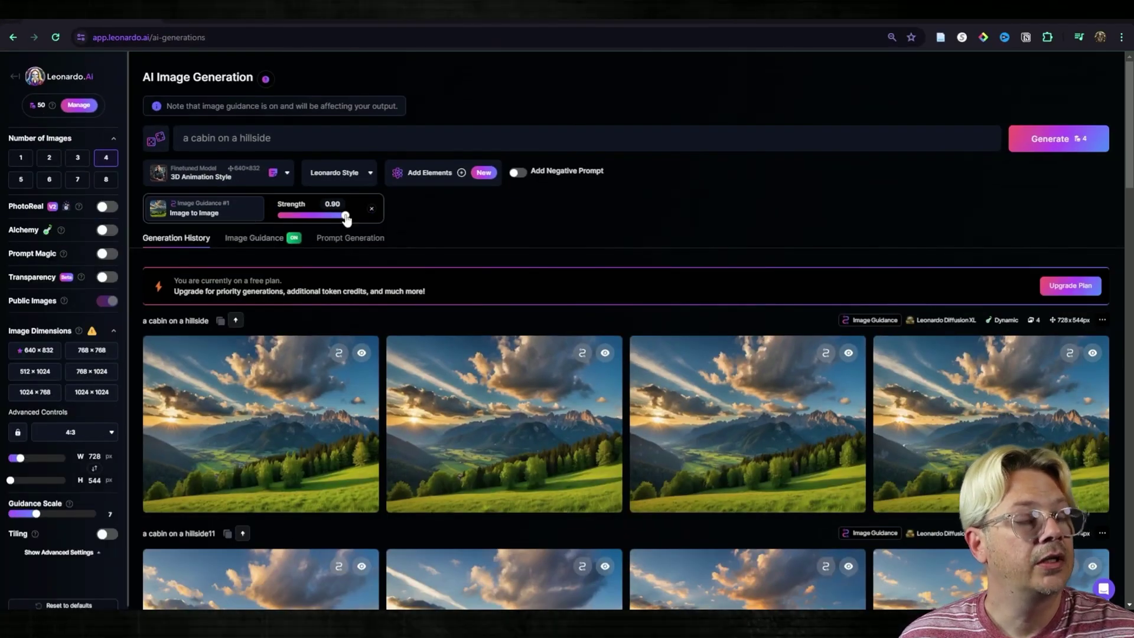
left_click_drag(346, 218, 296, 219)
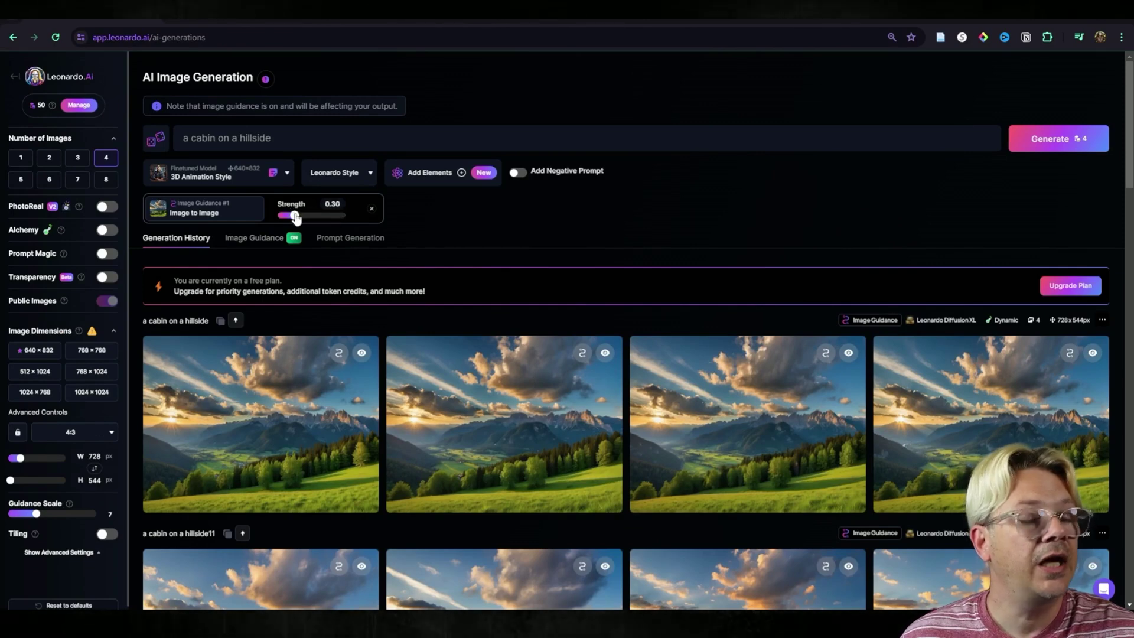
left_click(1041, 139)
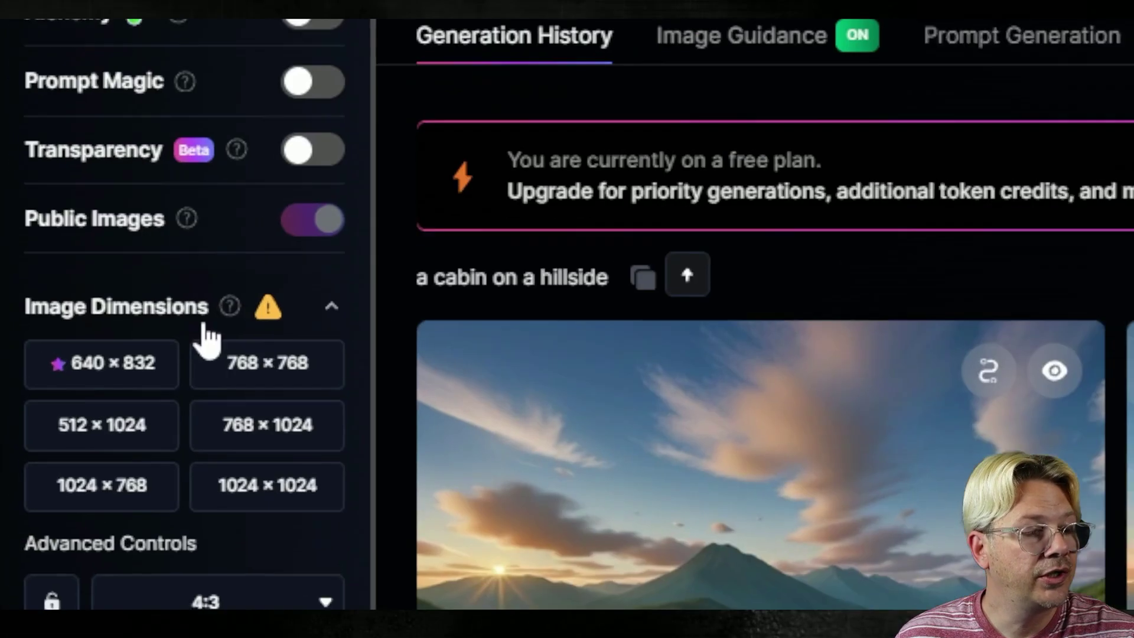
Enlarge the first 3D cabin image and browse through the next cabin variations
mouse_move(95, 334)
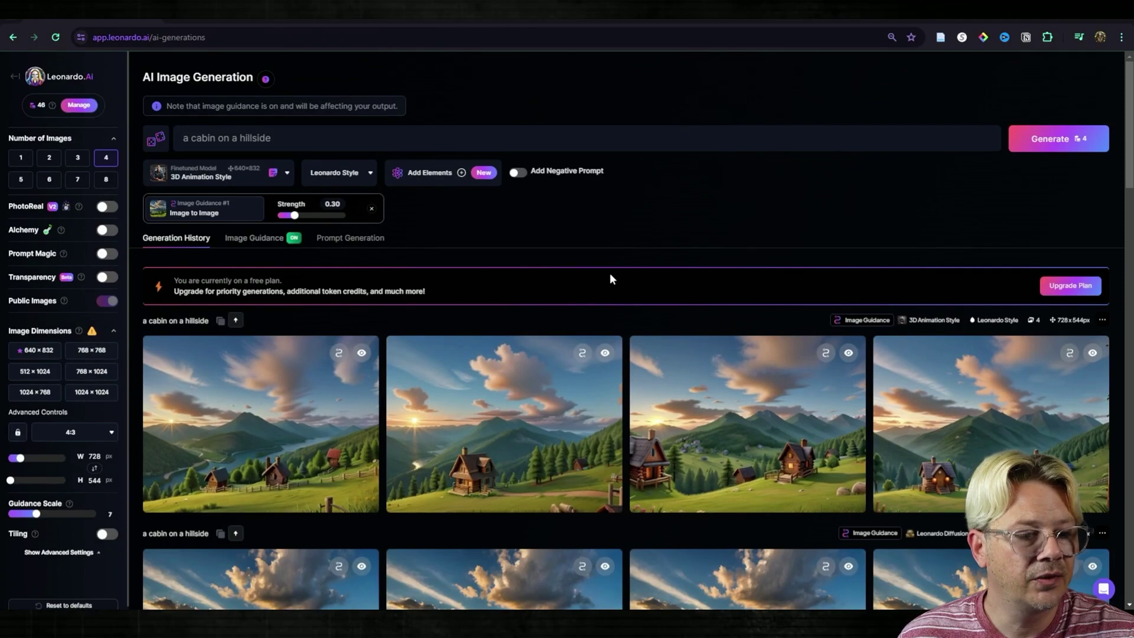
scroll(610, 279, "down", 3)
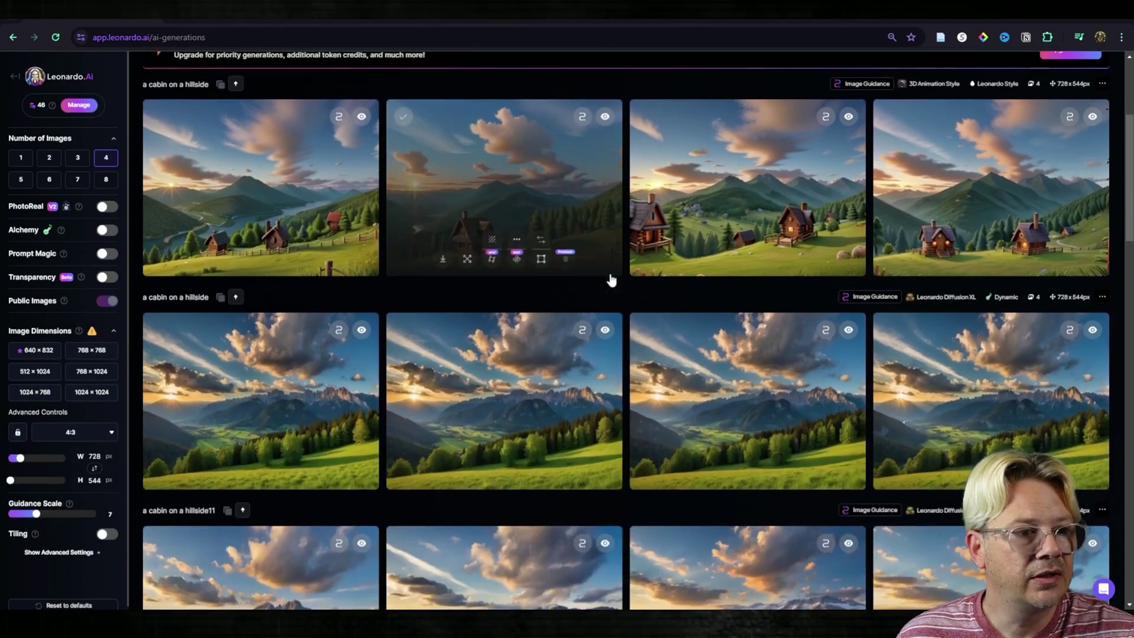
scroll(608, 278, "up", 1)
left_click(260, 239)
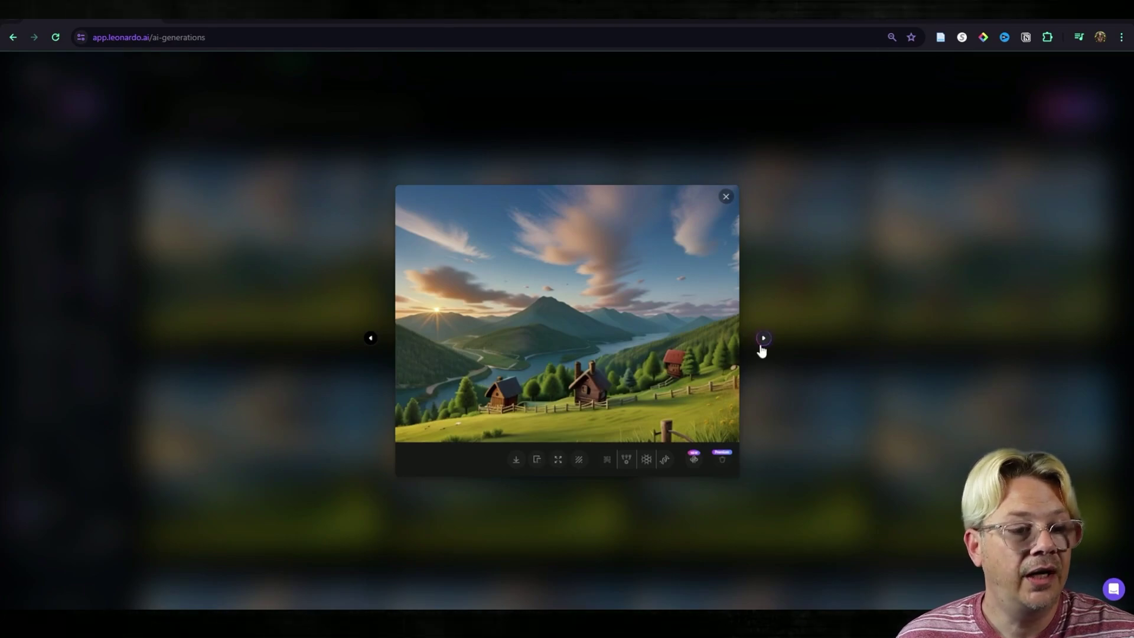
left_click(762, 346)
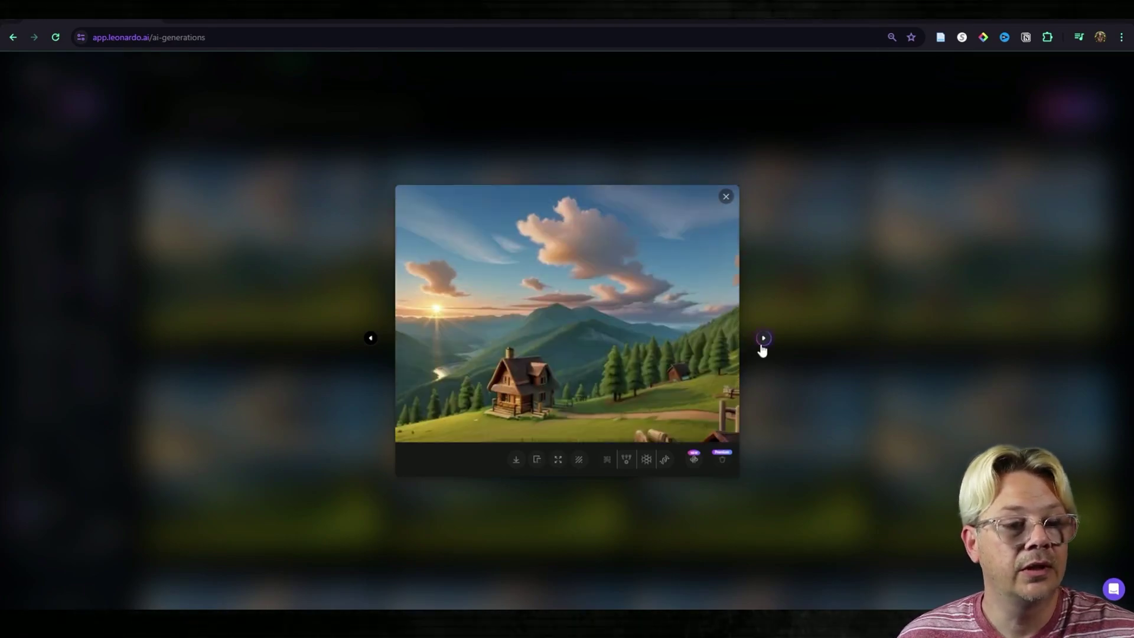
left_click(763, 348)
left_click(371, 340)
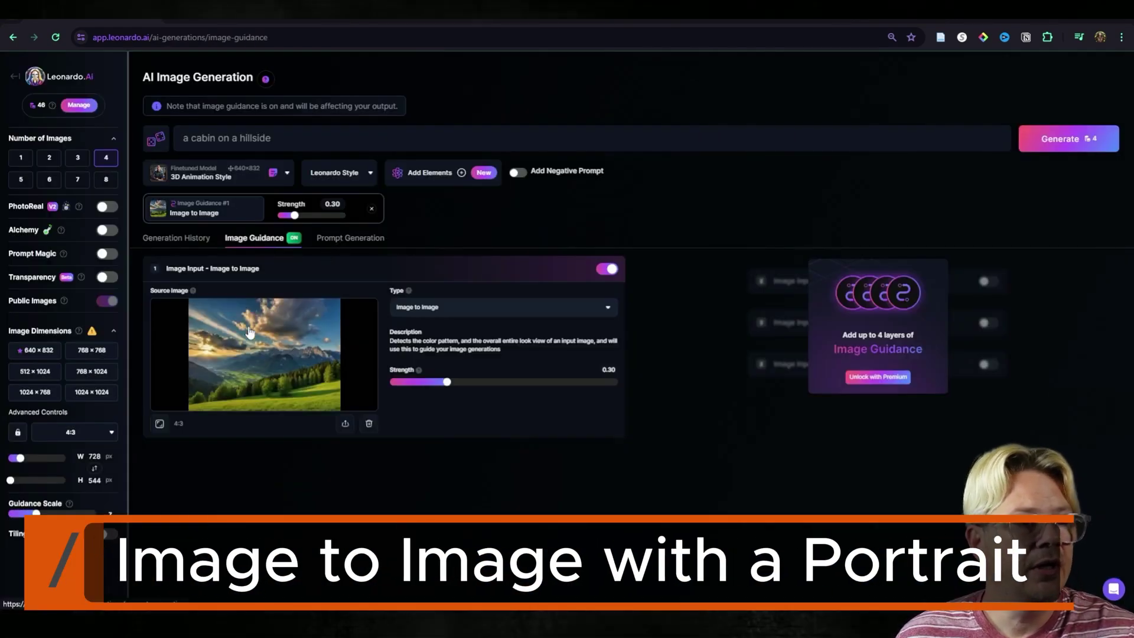
Swap the source image for the green-haired young man portrait from the Community Feed
left_click(286, 368)
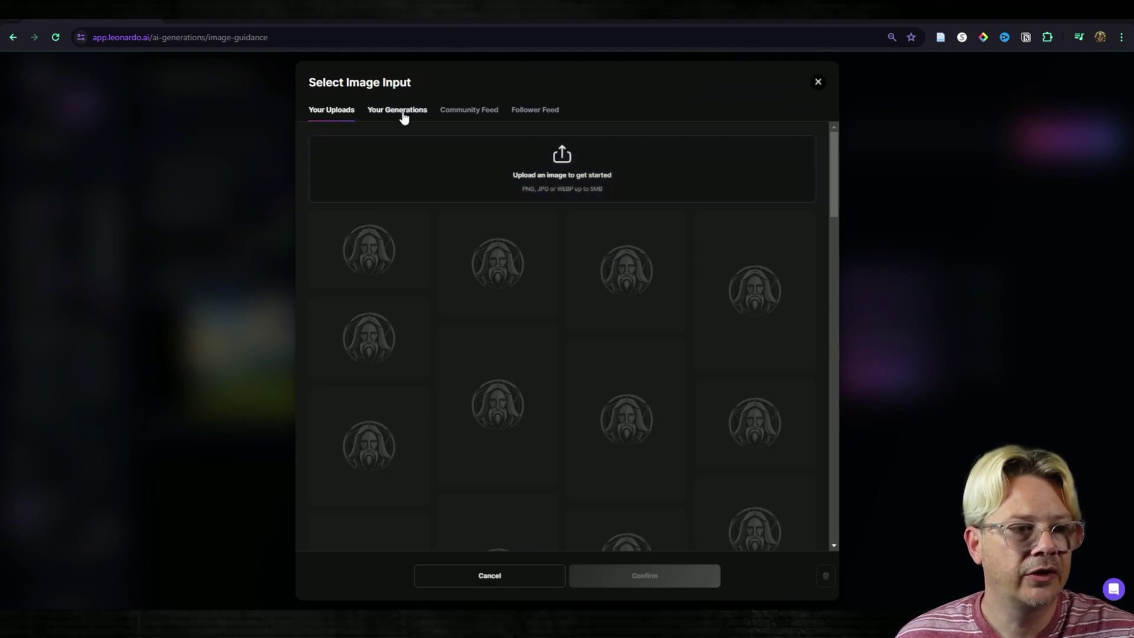
left_click(460, 115)
scroll(743, 350, "down", 10)
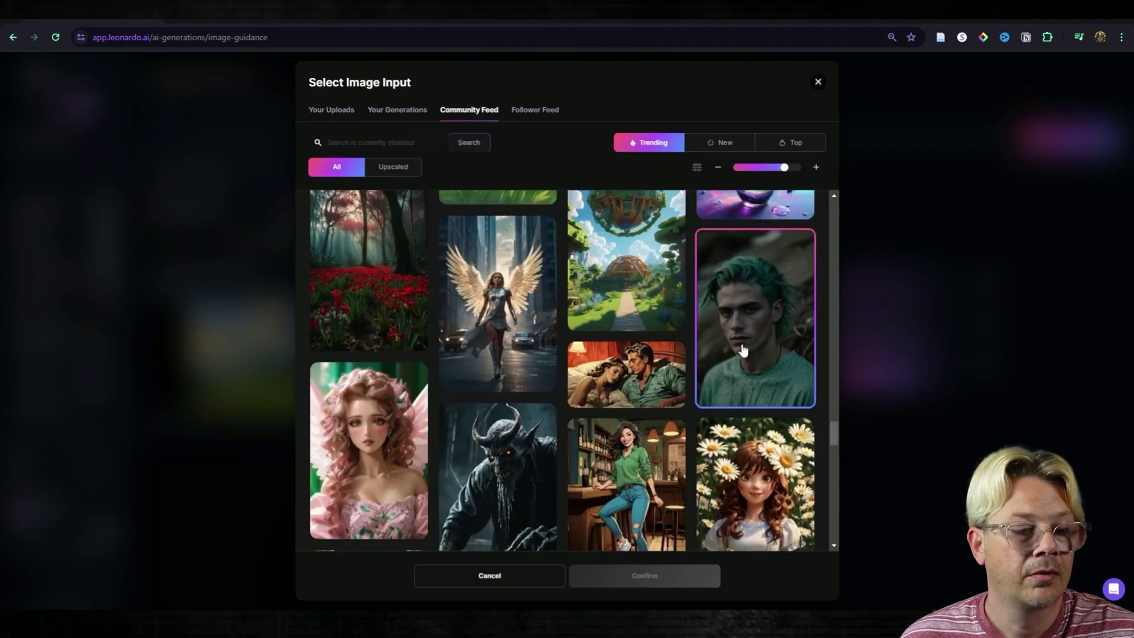
left_click(743, 351)
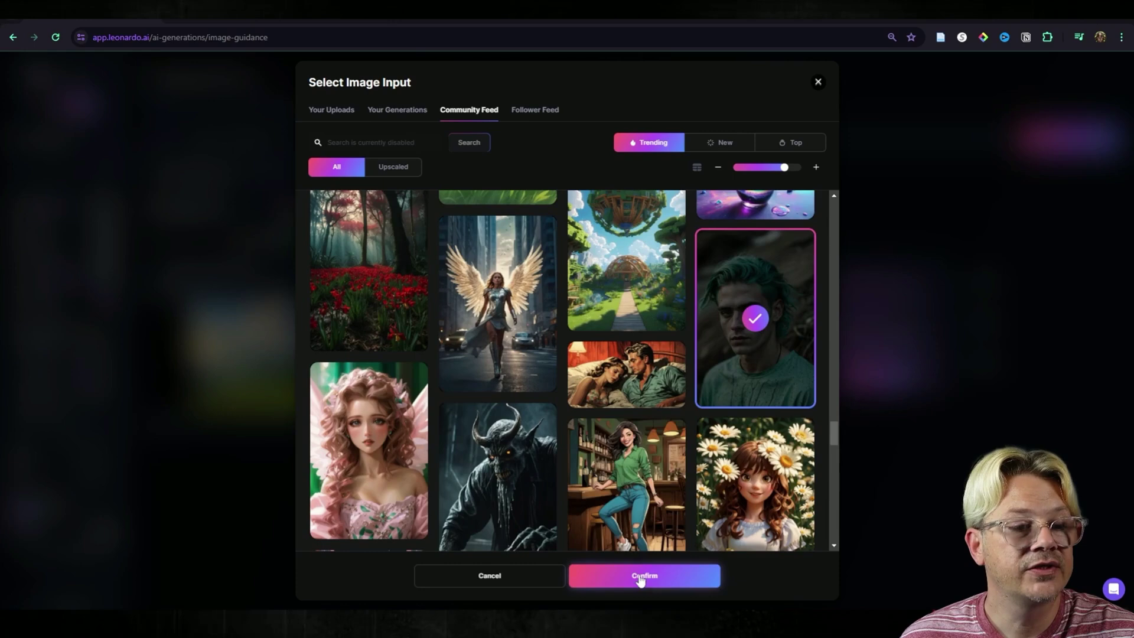
left_click(663, 575)
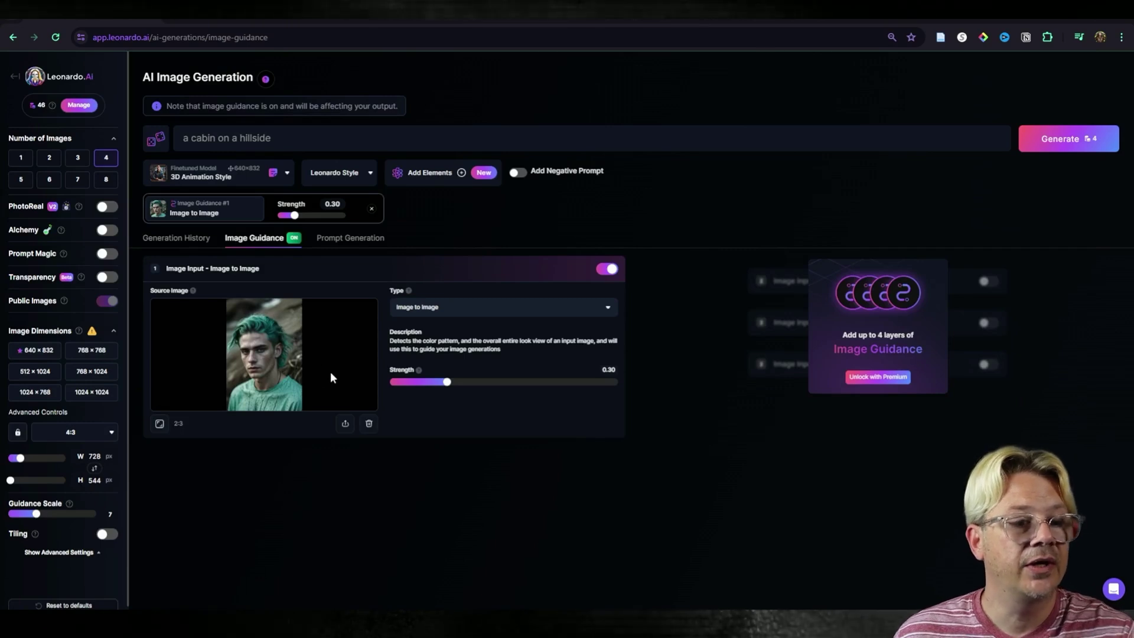
Enter the green-haired young man with an earring prompt and set a 2:3 output at 592 × 888
left_click(317, 140)
type("A young man with green hair and an earring")
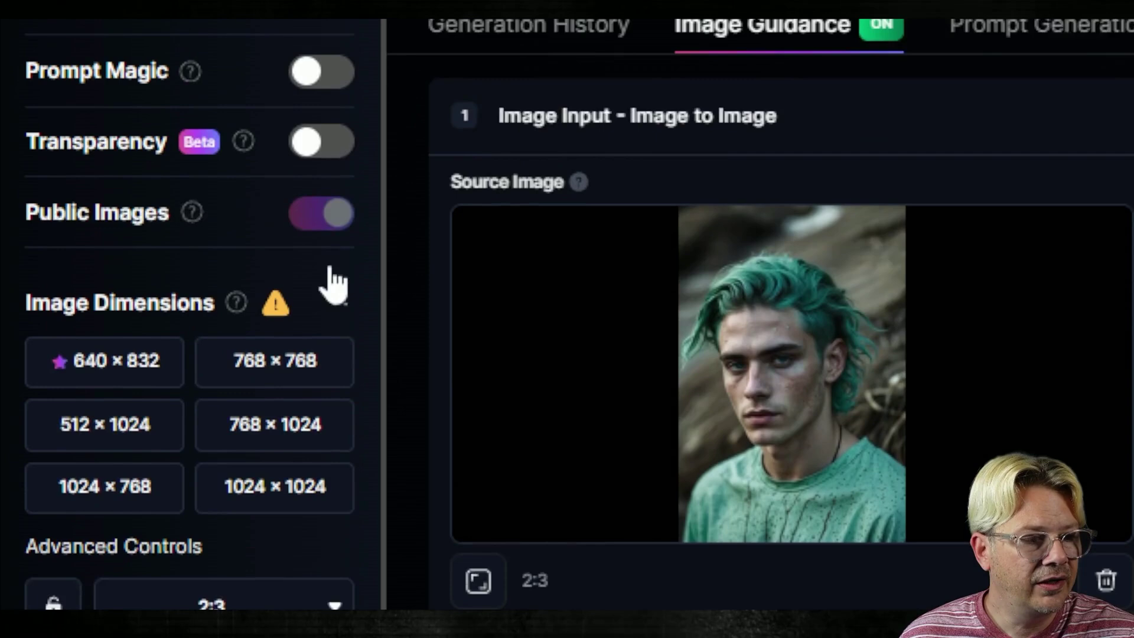
mouse_move(281, 26)
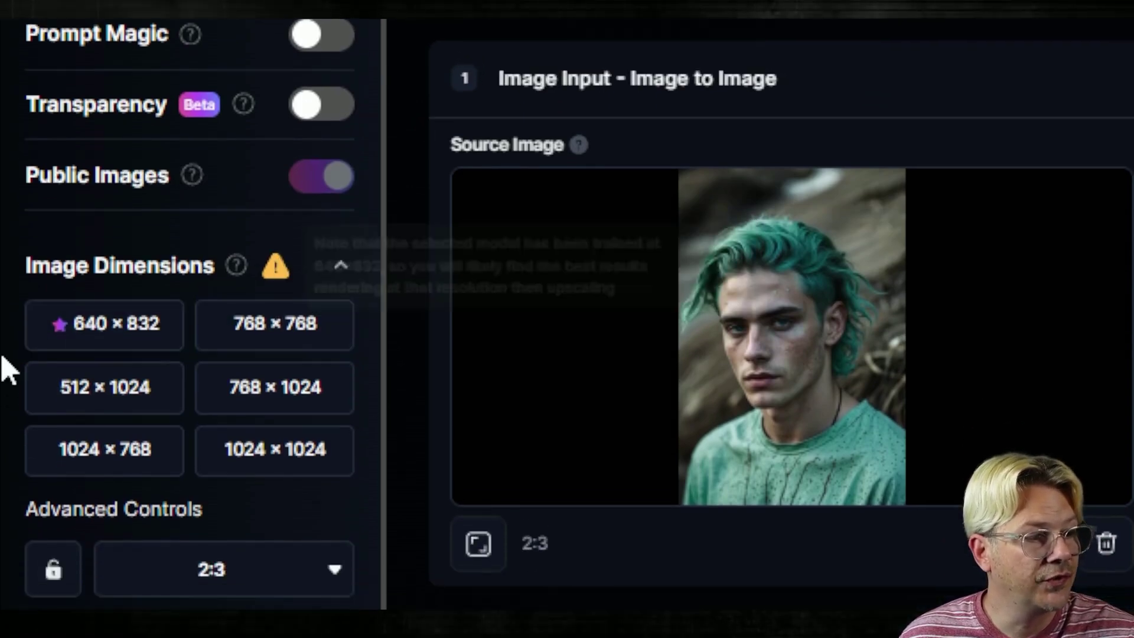
left_click(81, 387)
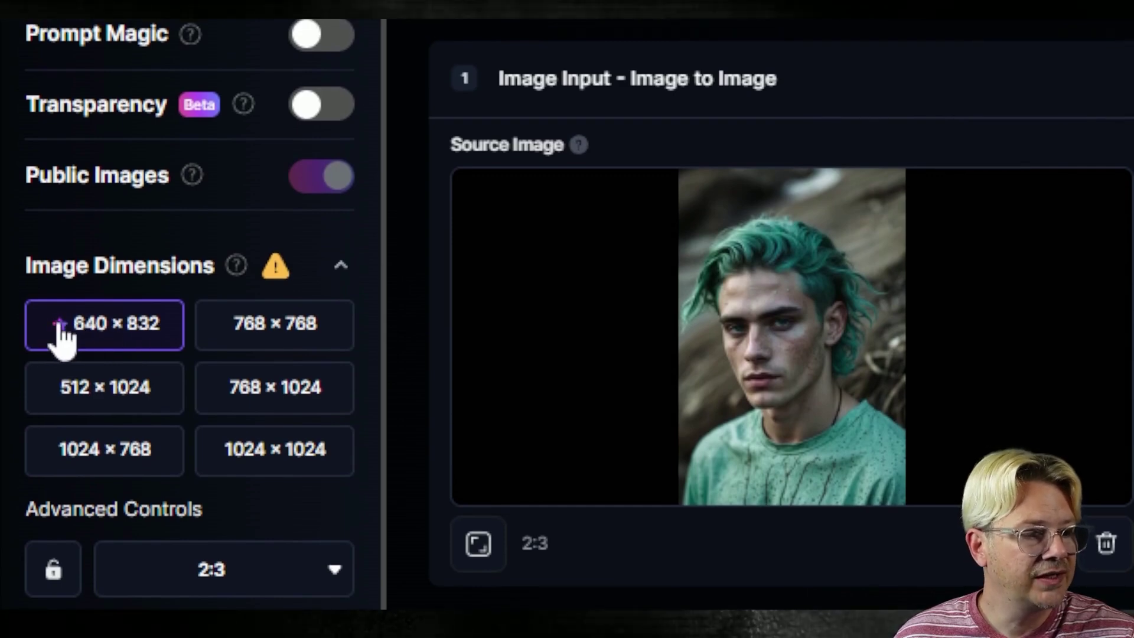
left_click(135, 340)
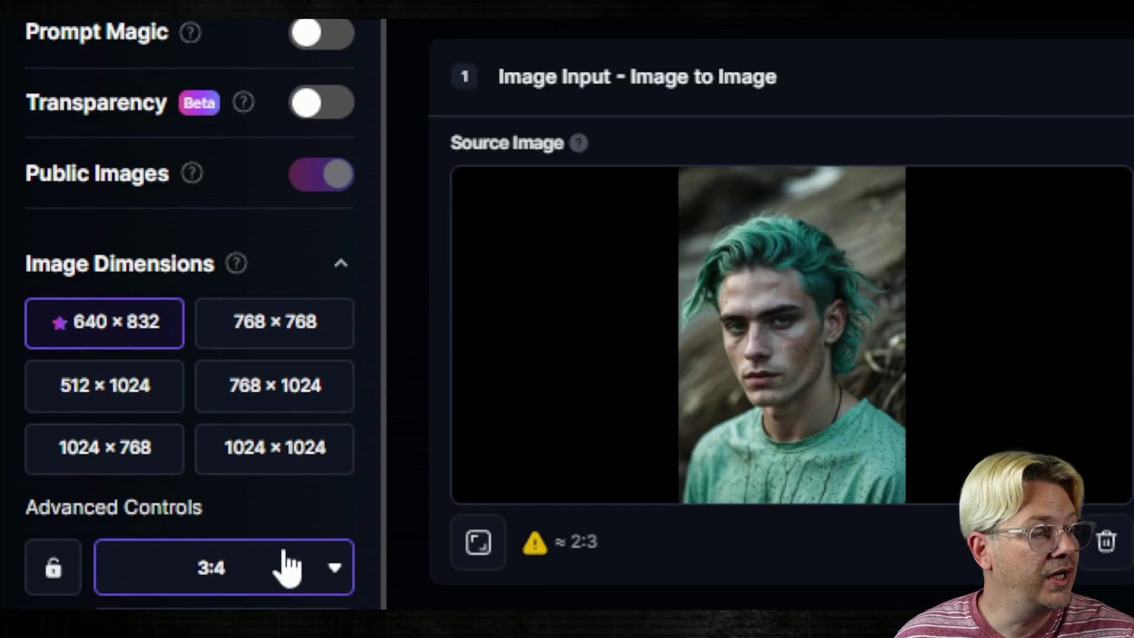
left_click(288, 567)
left_click(243, 283)
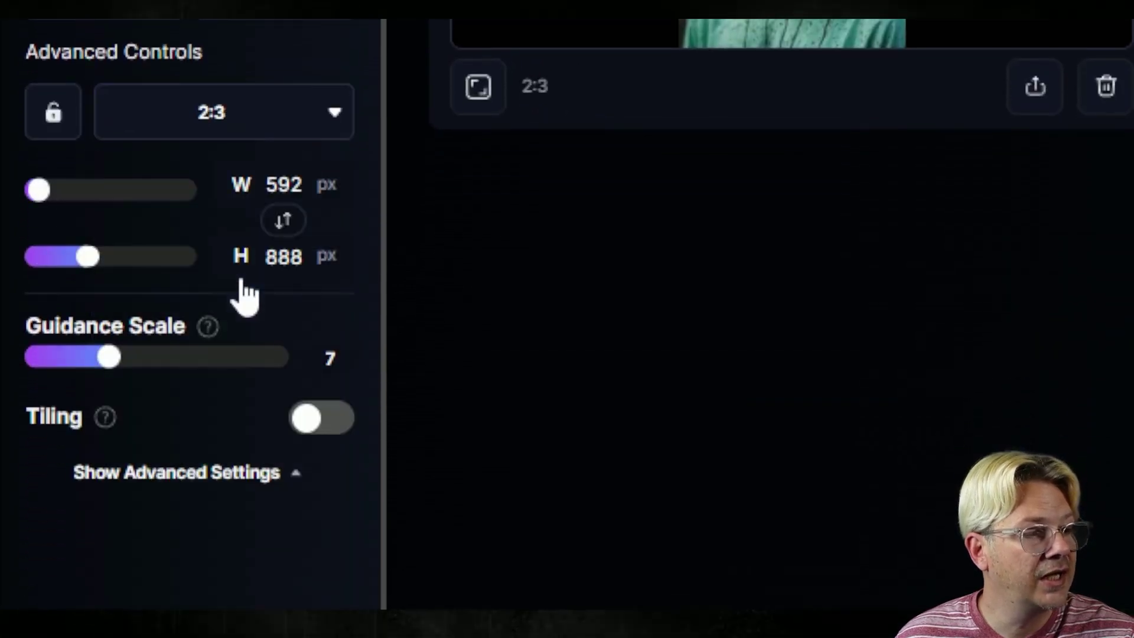
scroll(494, 220, "up", 8)
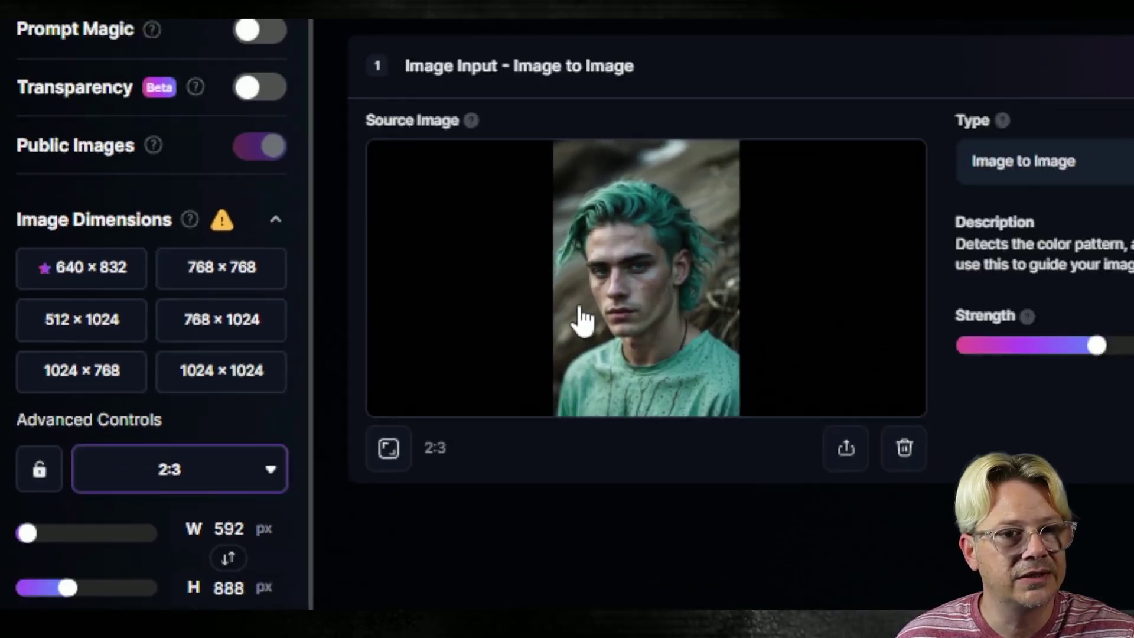
Generate the four green-haired portraits and bring them up in the results
left_click(1047, 144)
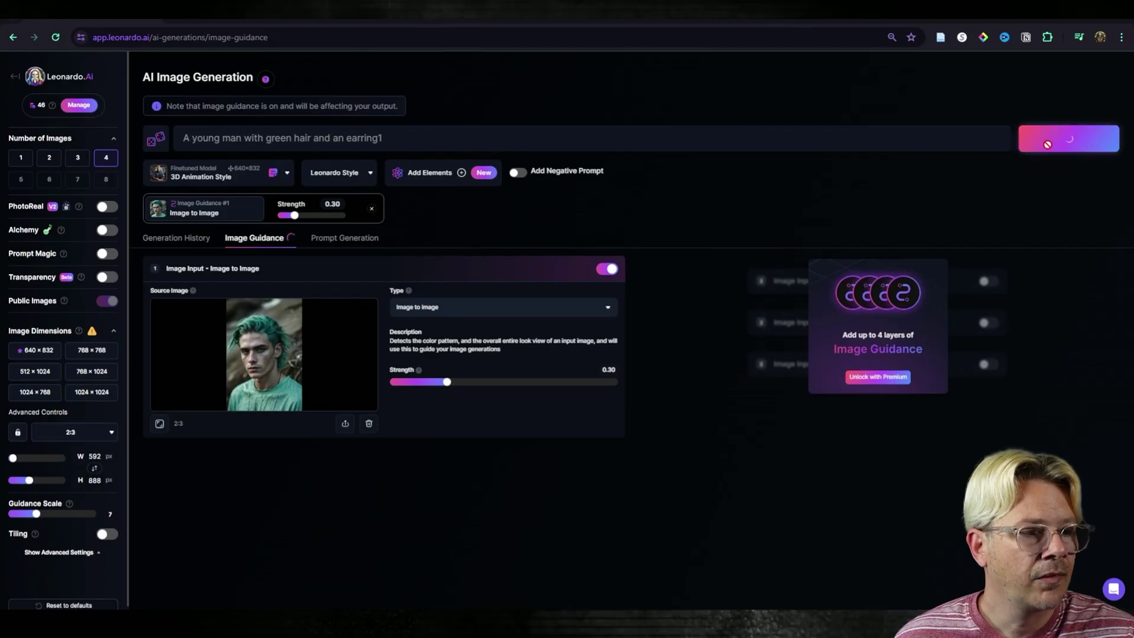
left_click(194, 239)
scroll(410, 145, "down", 2)
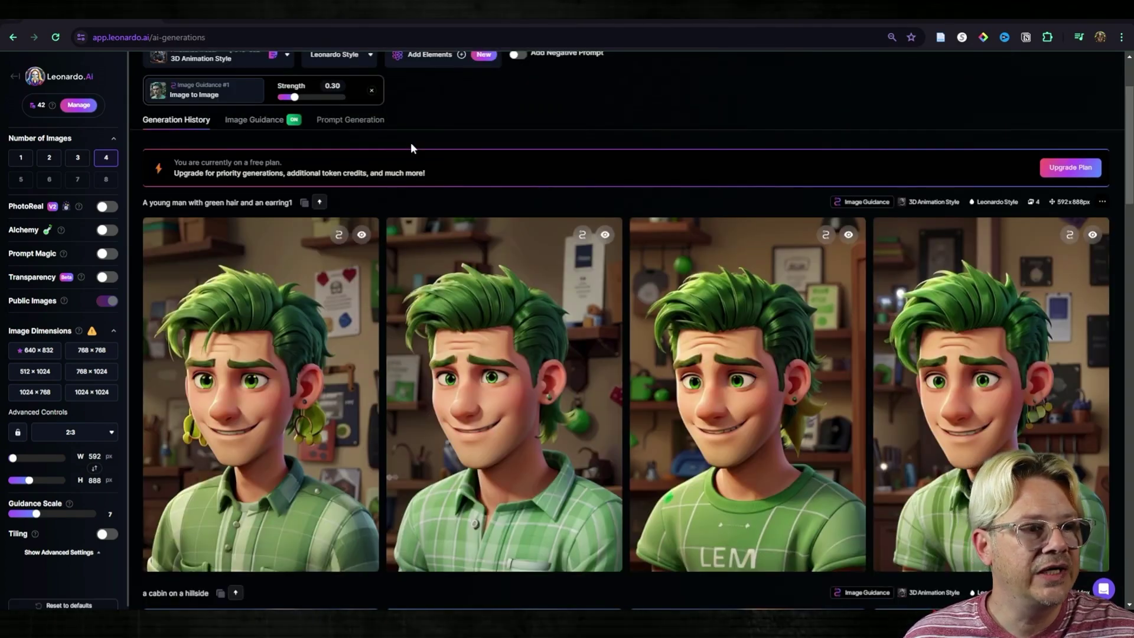
scroll(412, 148, "up", 2)
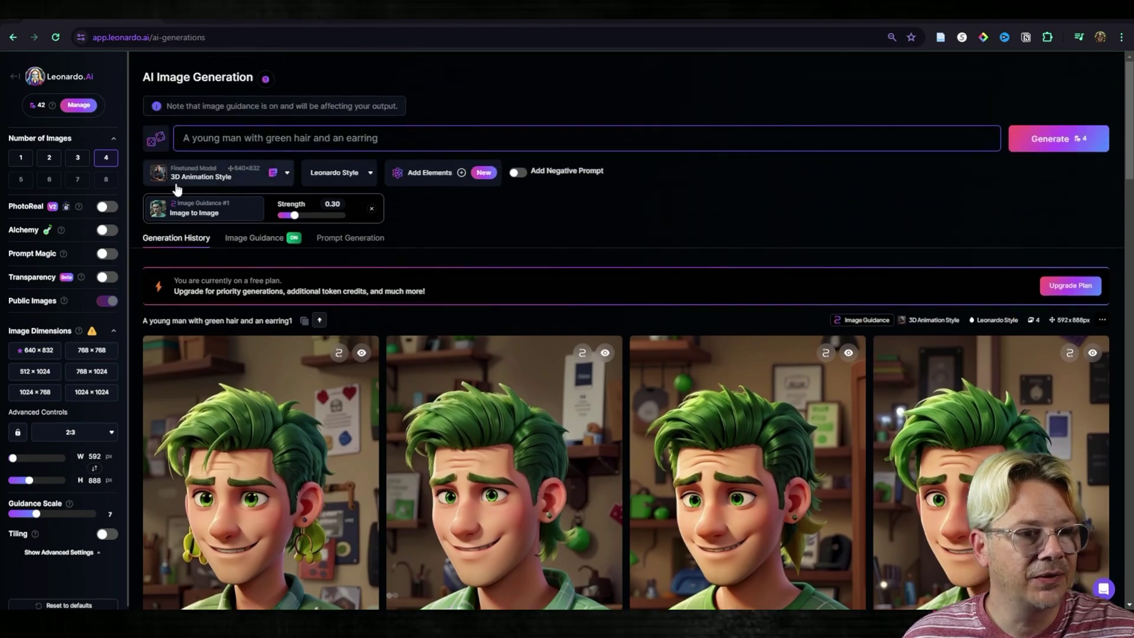
scroll(572, 304, "down", 3)
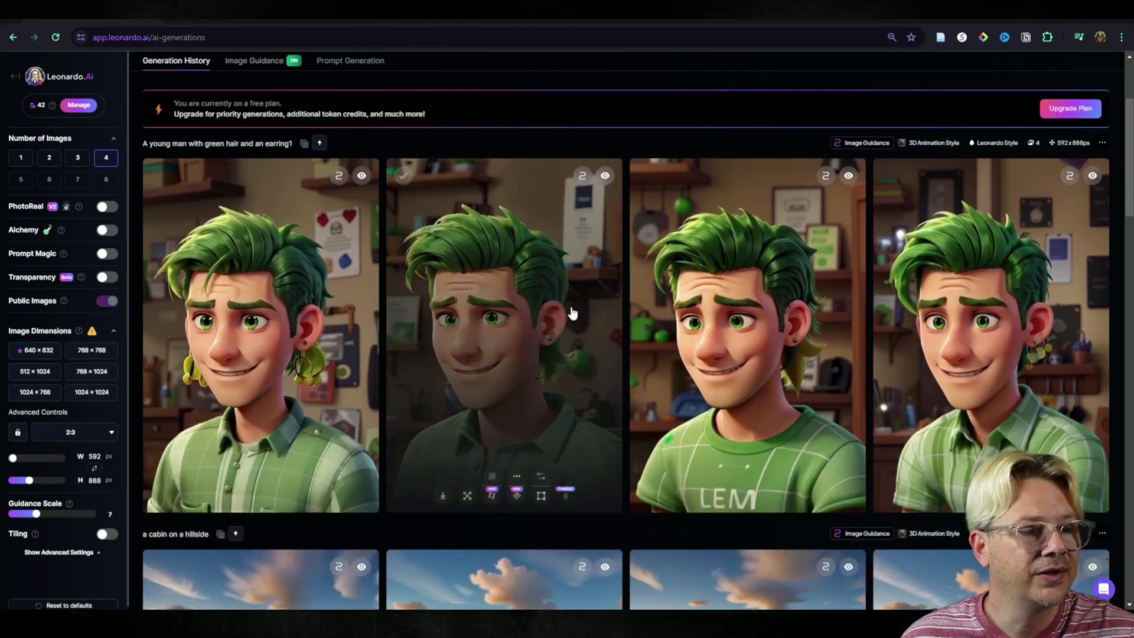
Enlarge the first earring portrait, step through all four variations, then bring up the model list
left_click(246, 400)
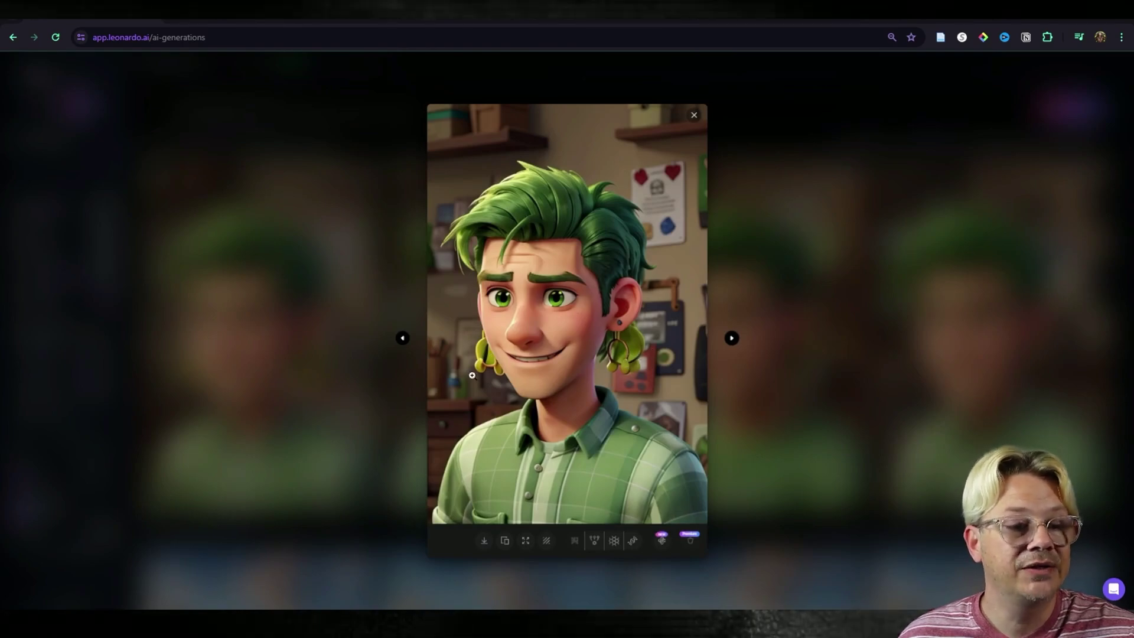
left_click(732, 339)
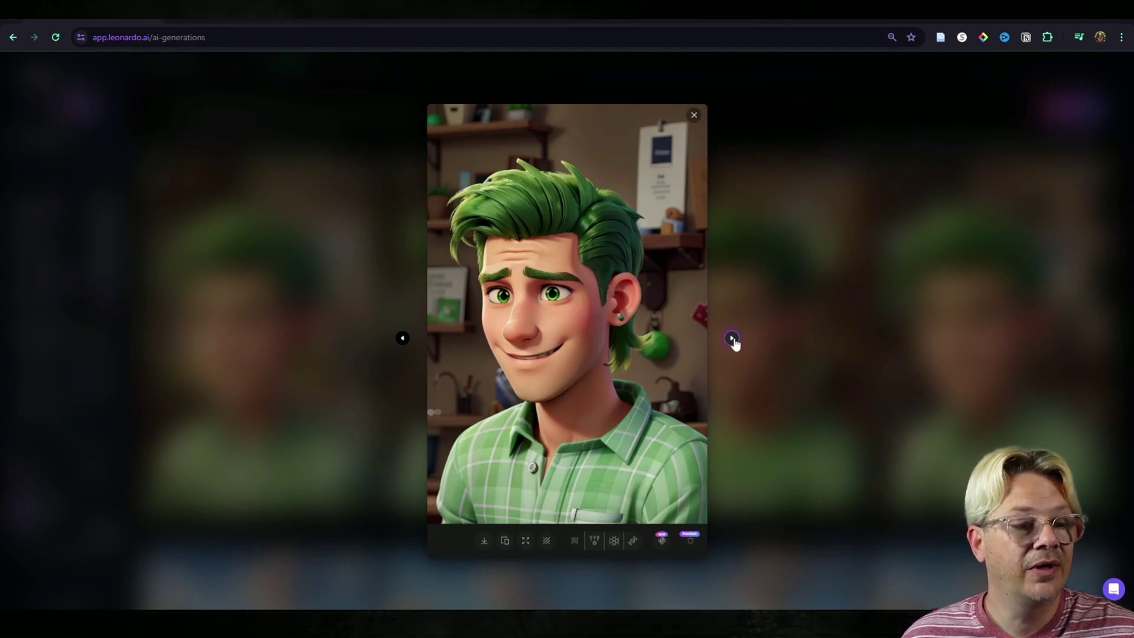
left_click(733, 340)
left_click(733, 339)
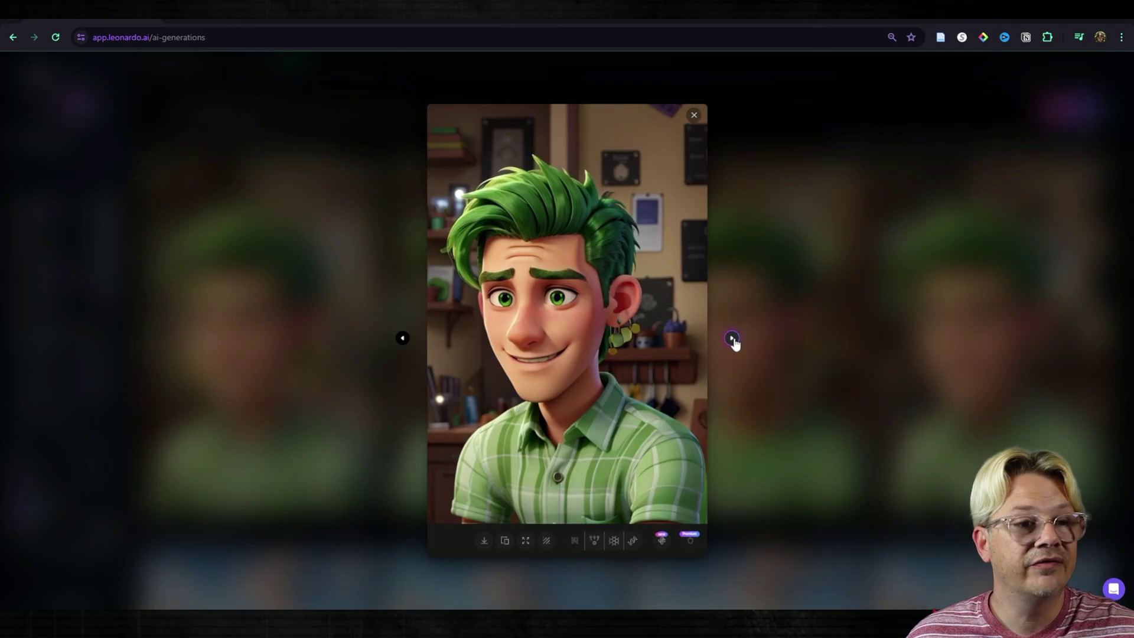
left_click(256, 178)
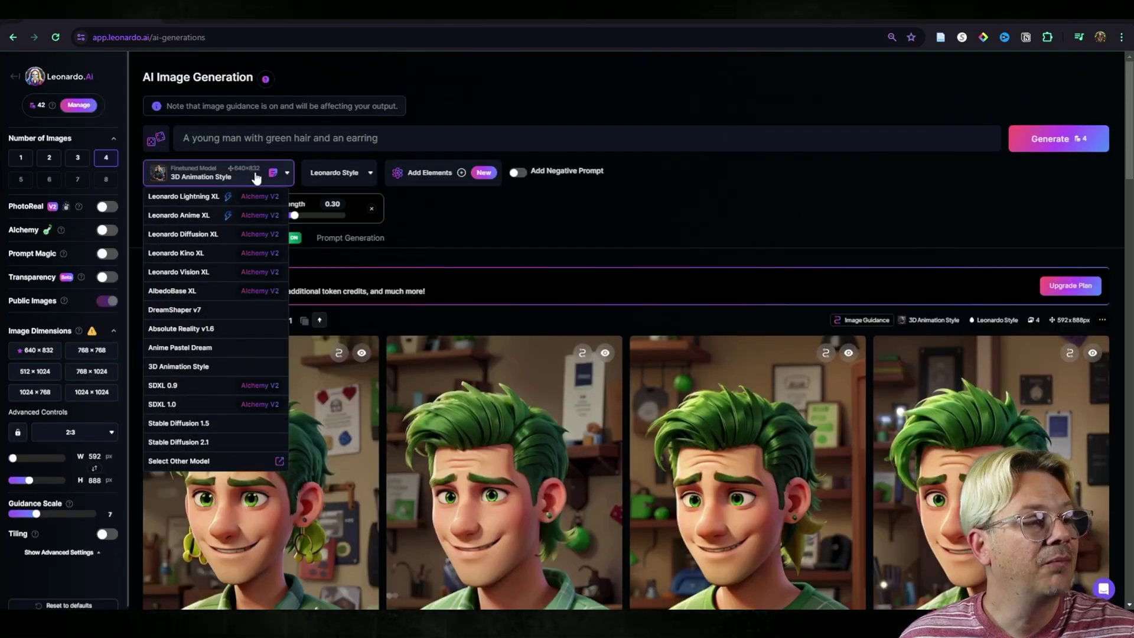
Switch the model to Leonardo Kino XL and generate four portraits from the green-haired source at 0.30
left_click(194, 254)
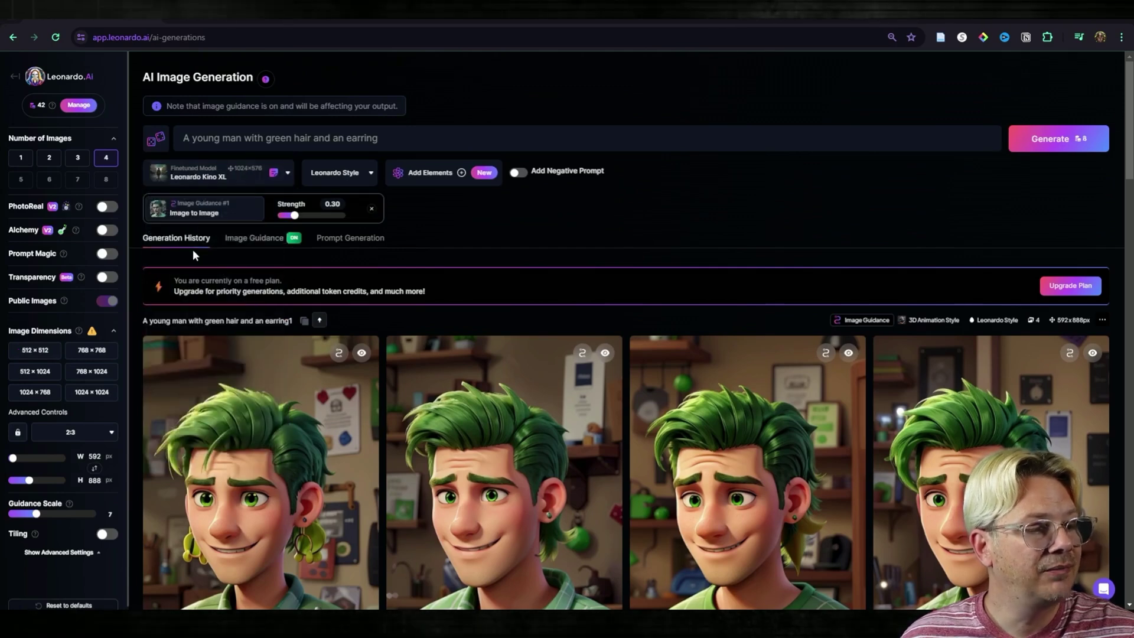
left_click(1052, 139)
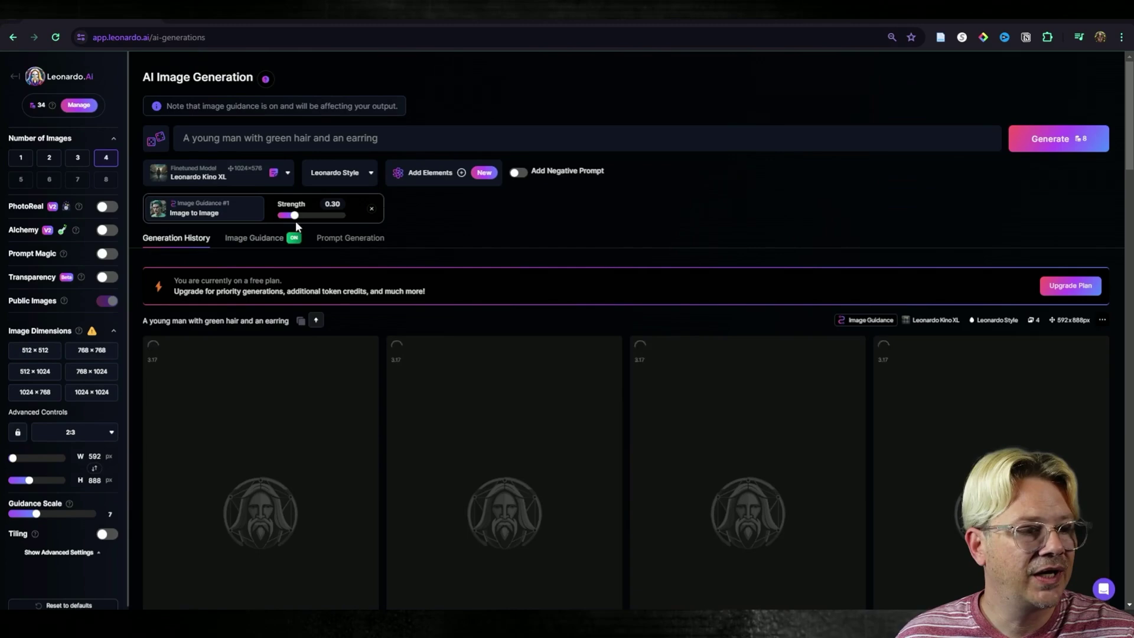
left_click(263, 239)
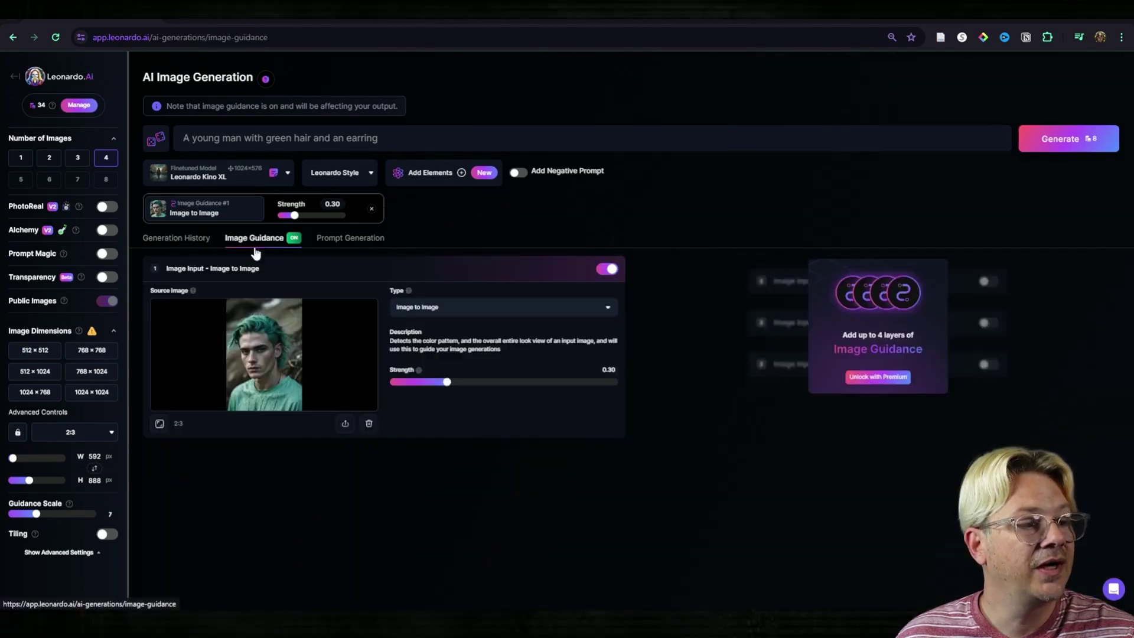
key("alt+Left")
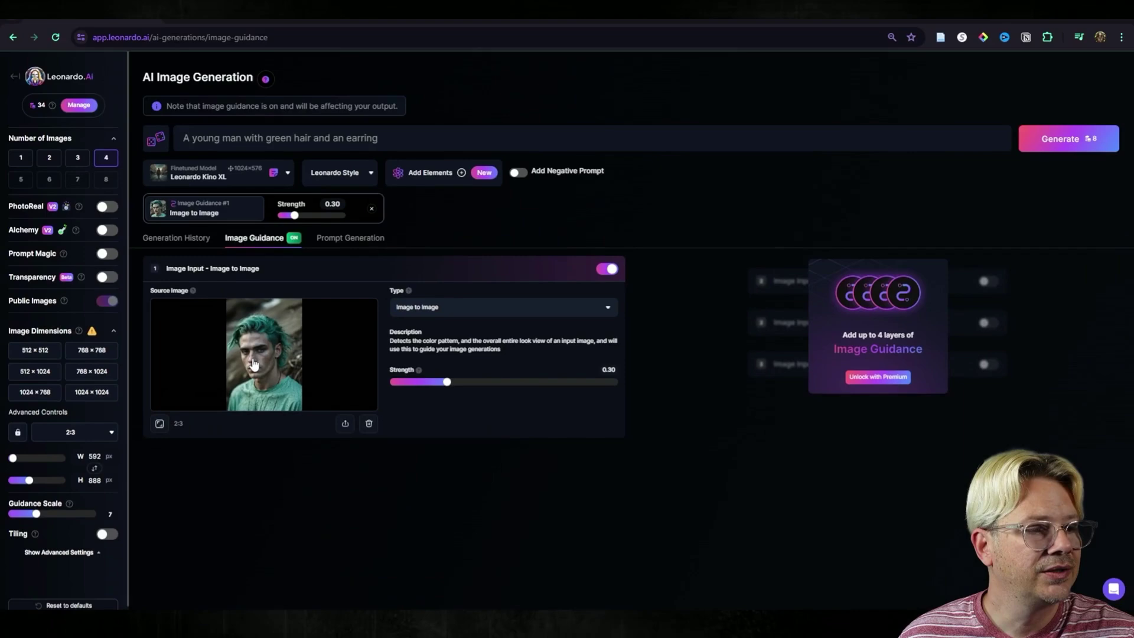
left_click(186, 239)
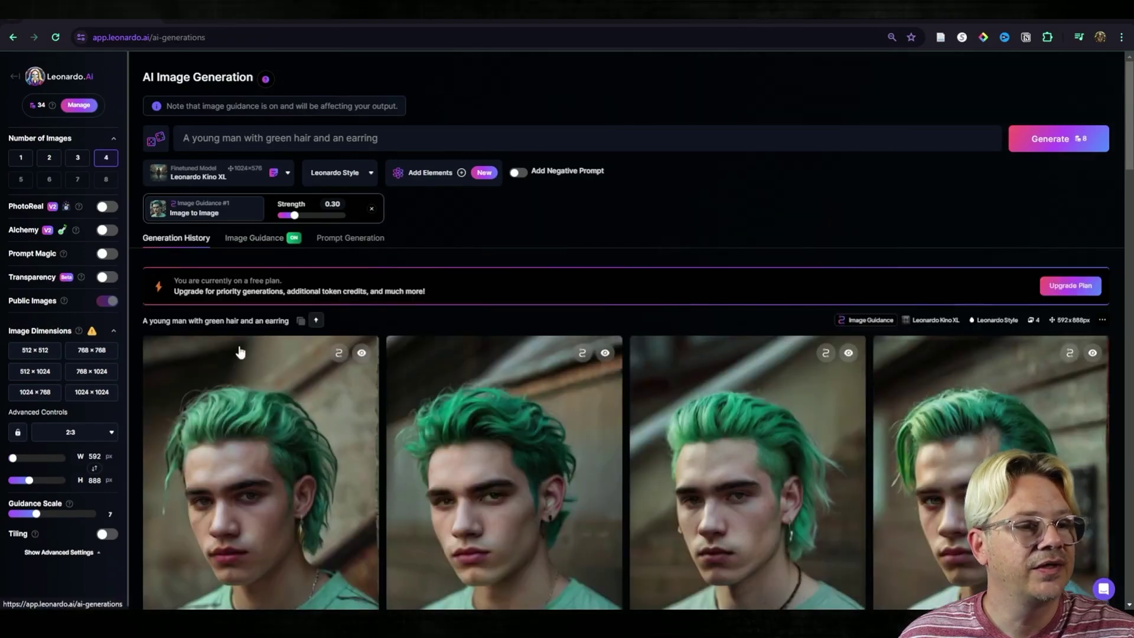
scroll(240, 352, "down", 4)
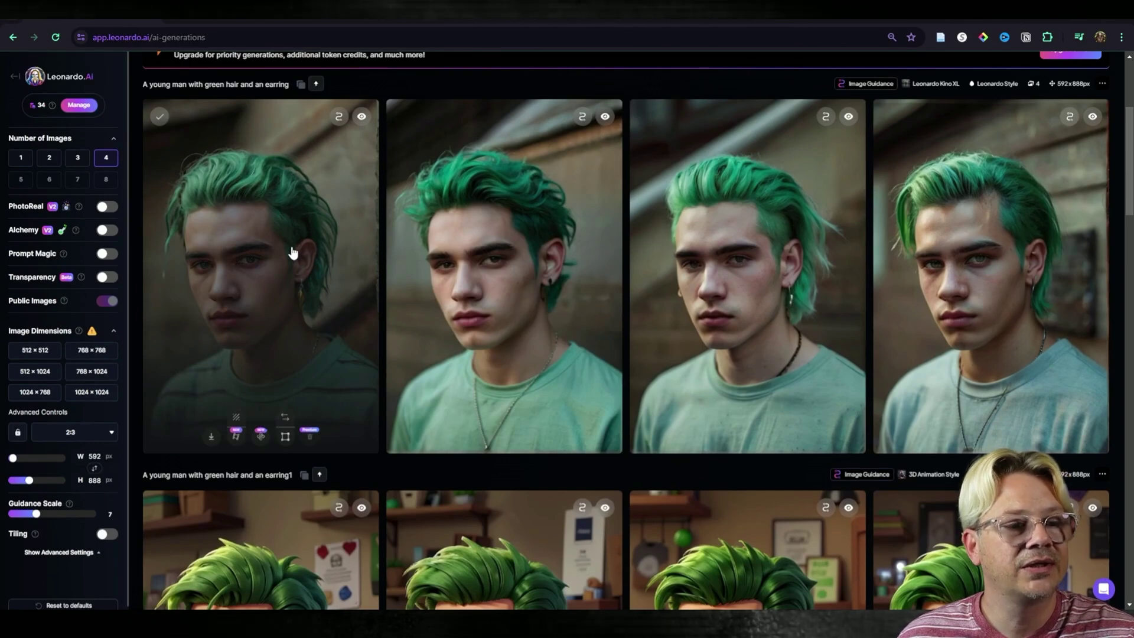
left_click(292, 252)
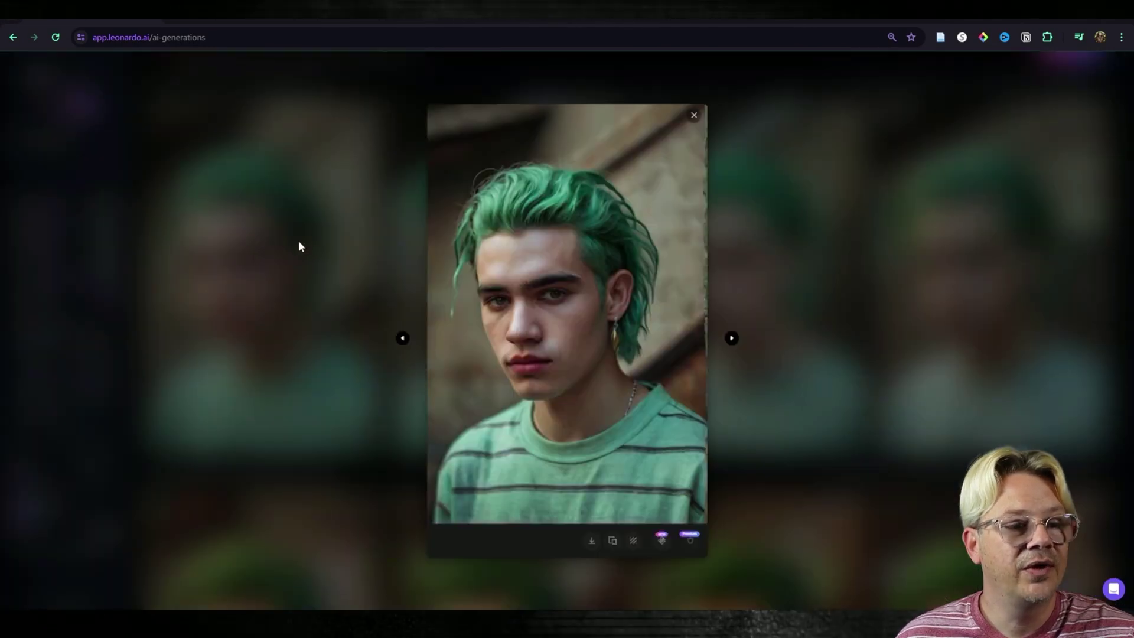
left_click(733, 341)
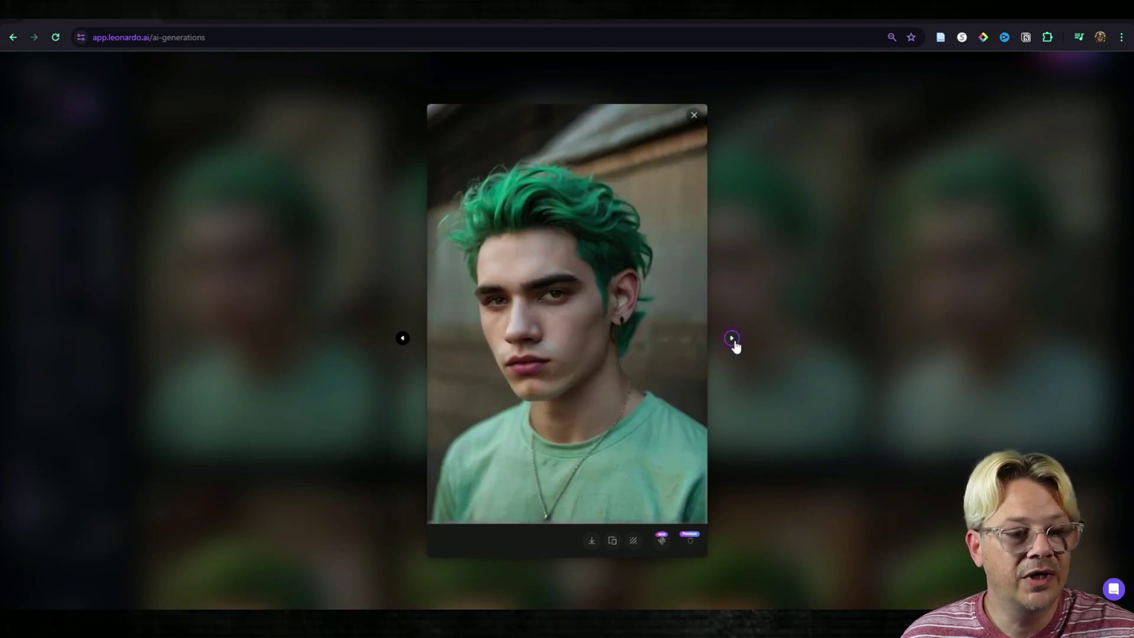
left_click(733, 341)
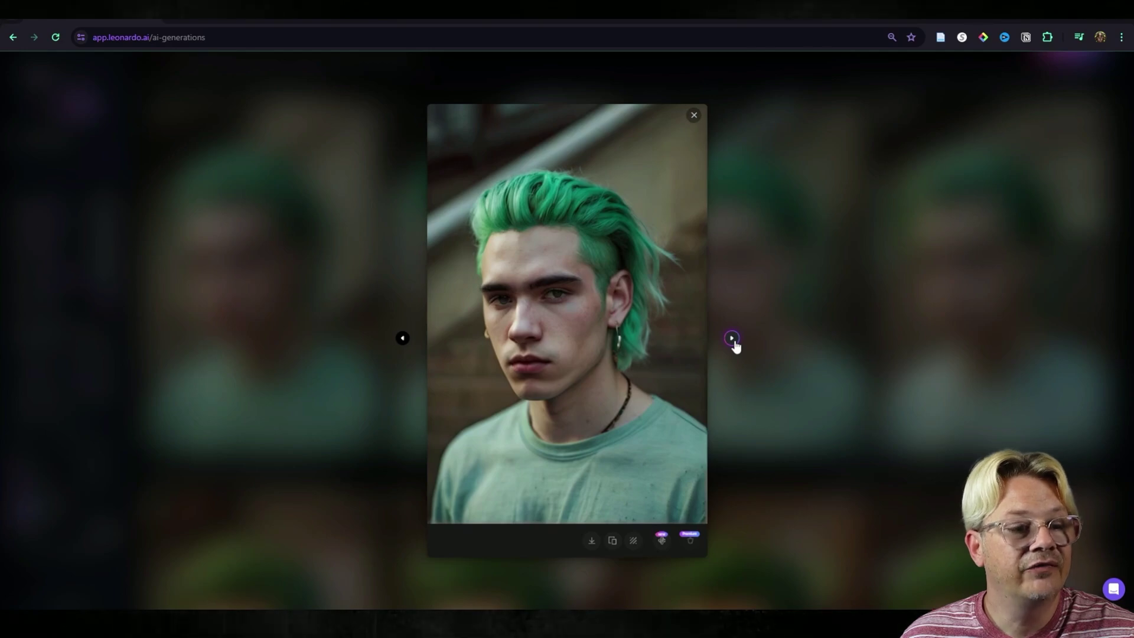
left_click(732, 339)
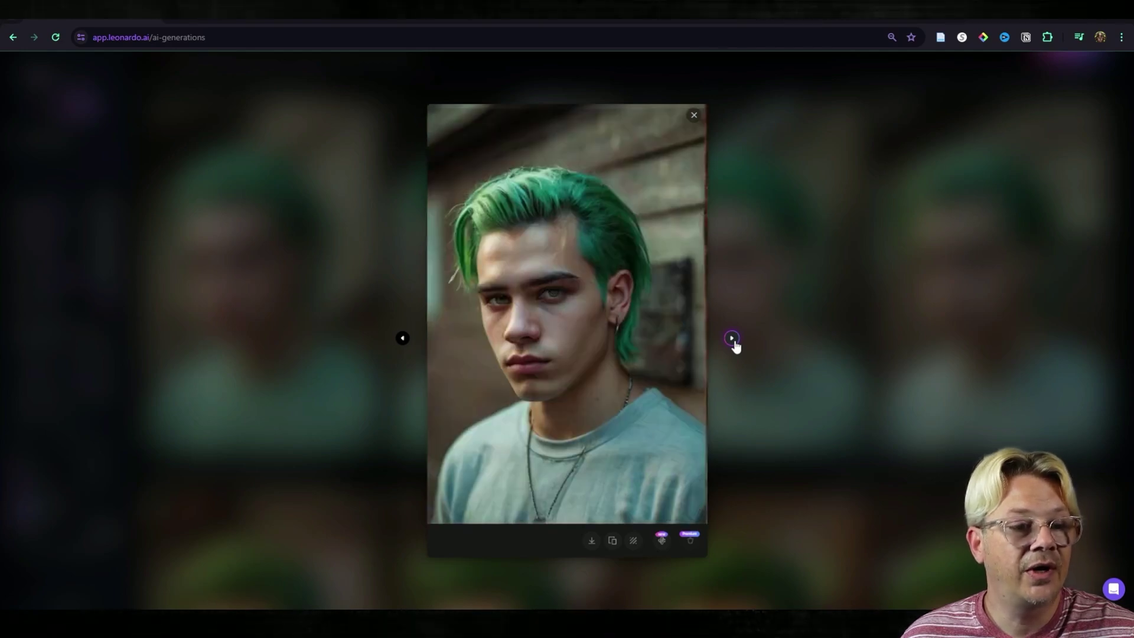
left_click(732, 339)
key("Escape")
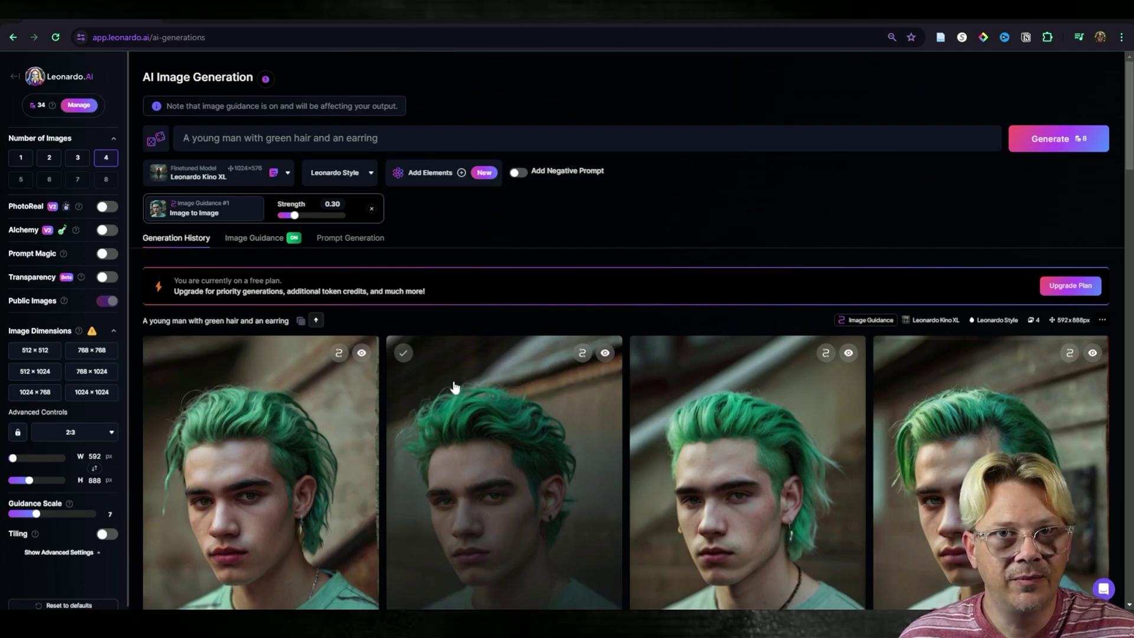
left_click(414, 138)
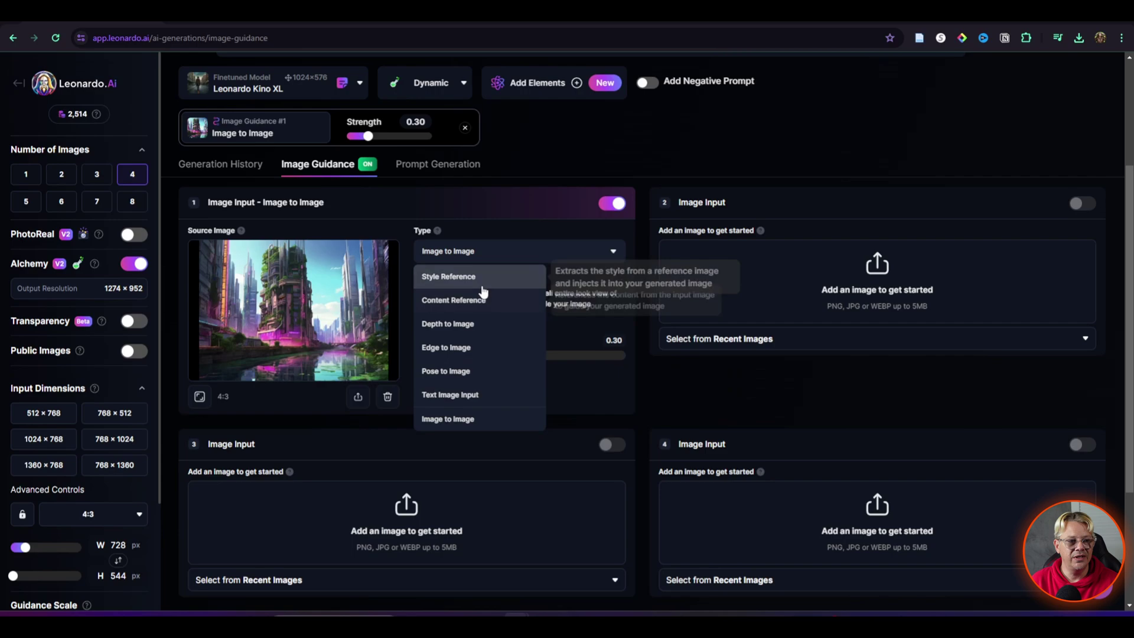
Keep Image to Image as the image guidance type
left_click(559, 324)
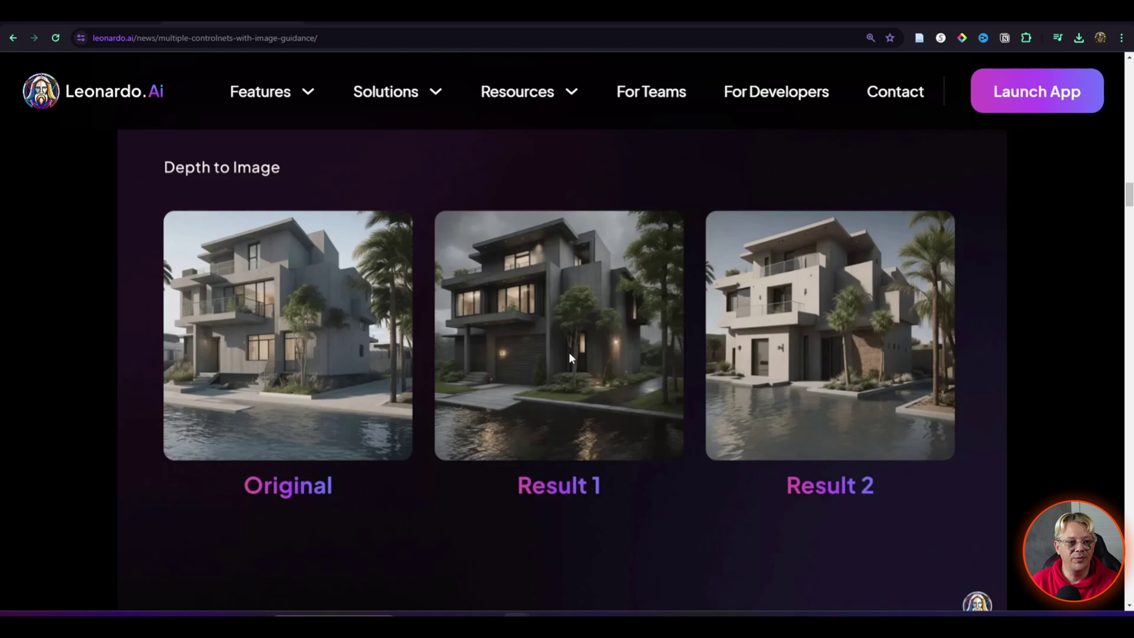
Scroll the article past Depth to Image and Line Art to the Normal Map vase example
scroll(570, 355, "down", 1)
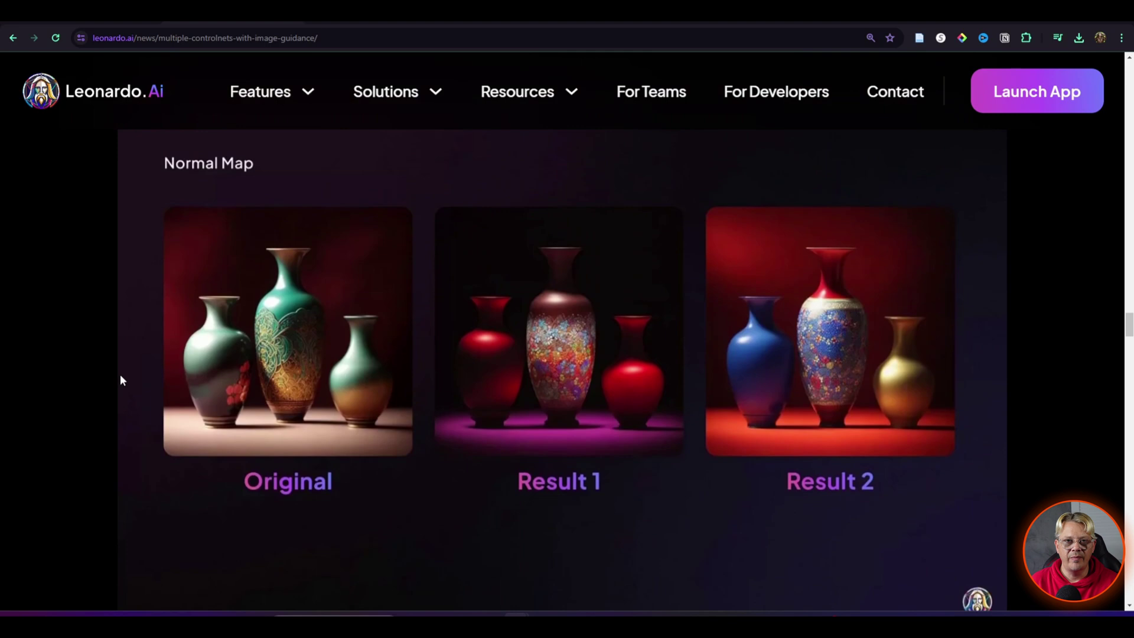
scroll(119, 374, "down", 1)
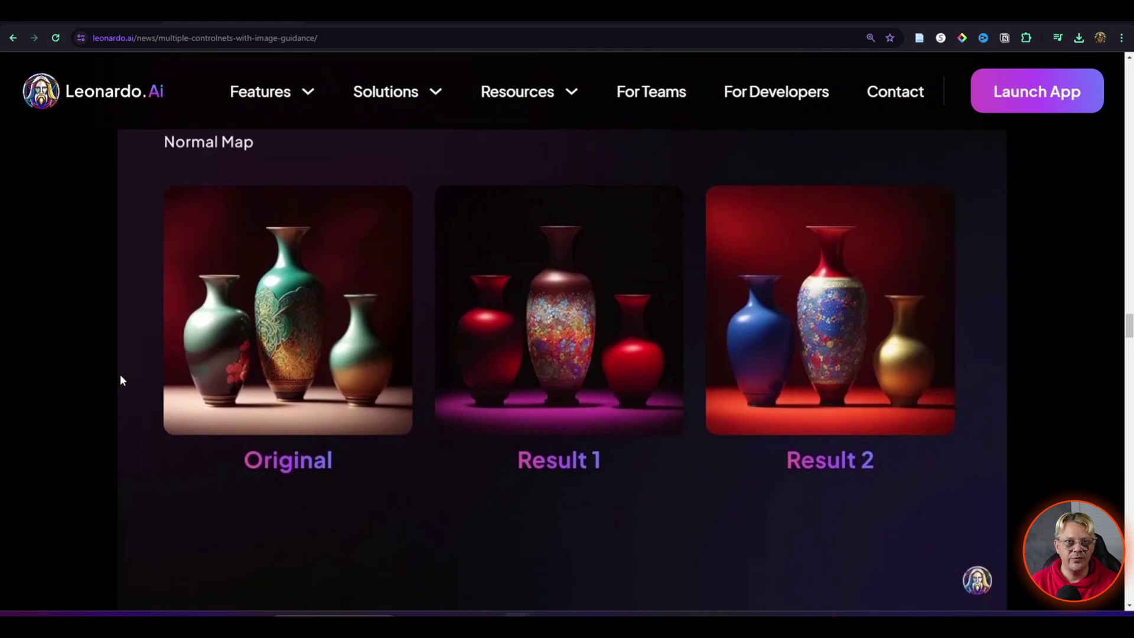
scroll(120, 376, "up", 1)
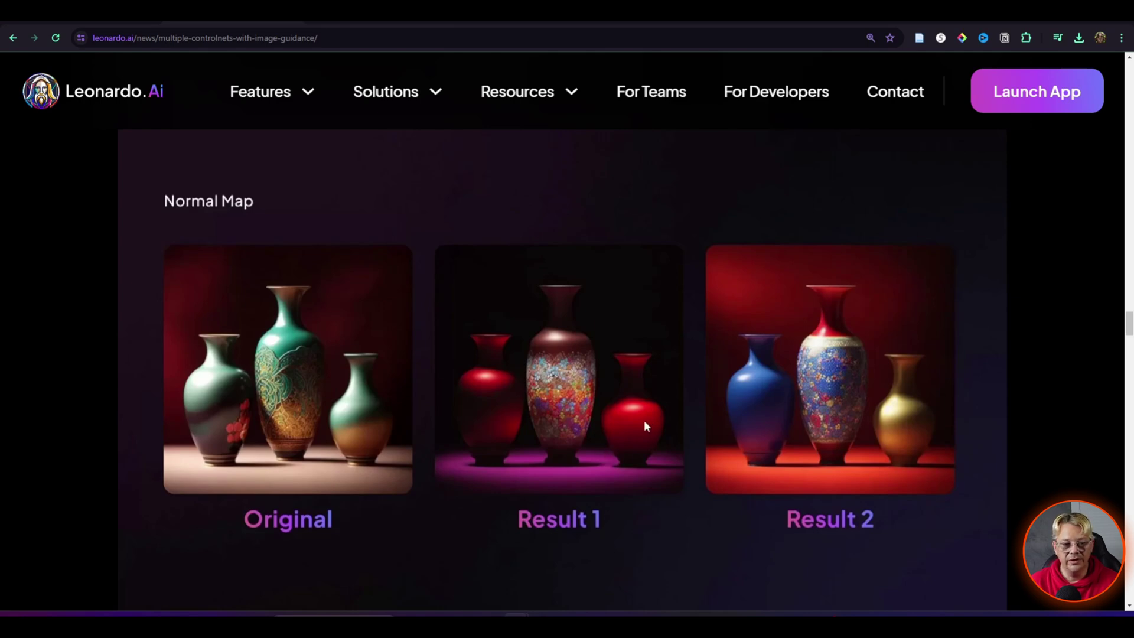
Scroll through the Pattern-to-Image, Pose, QR Code and Sketch to Image examples
scroll(588, 429, "down", 10)
scroll(537, 431, "up", 3)
scroll(537, 431, "down", 1)
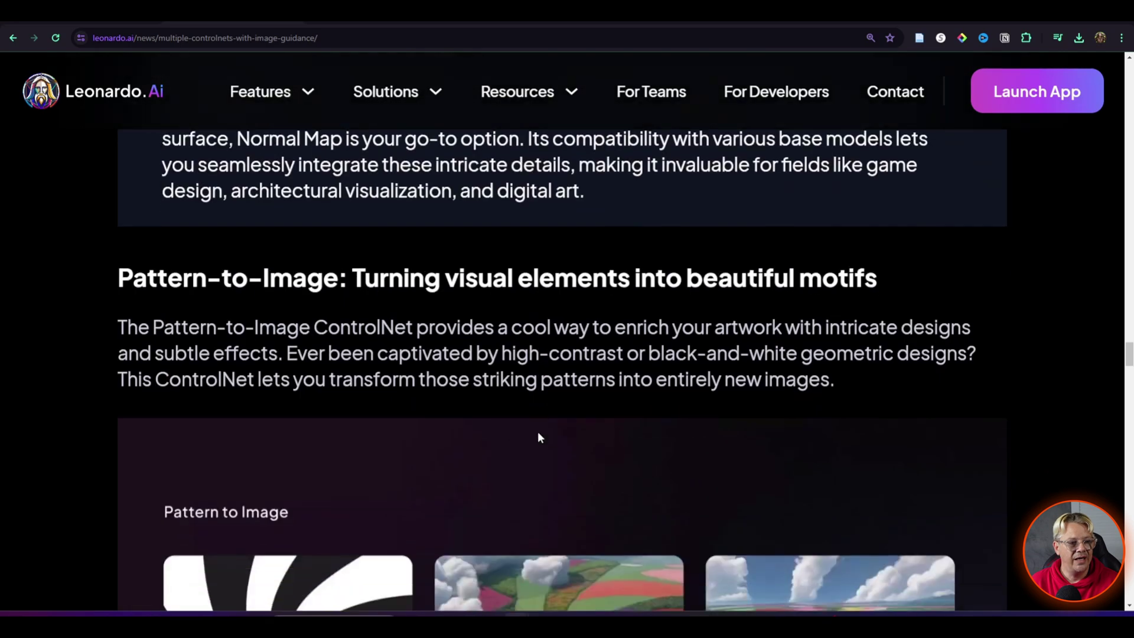
scroll(539, 437, "down", 5)
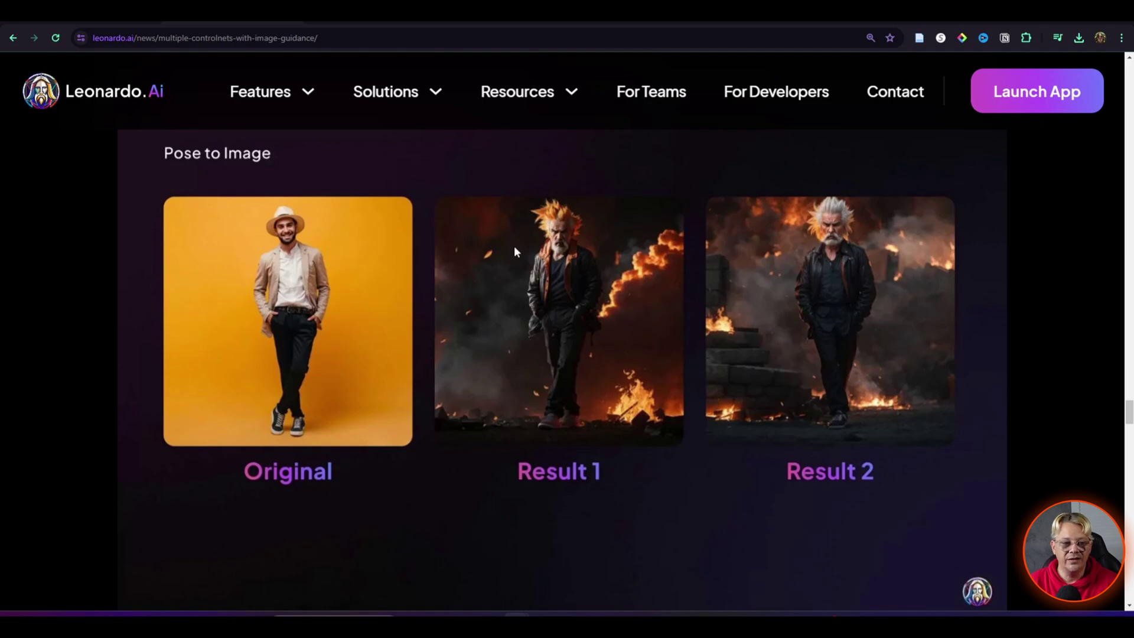
scroll(564, 303, "down", 8)
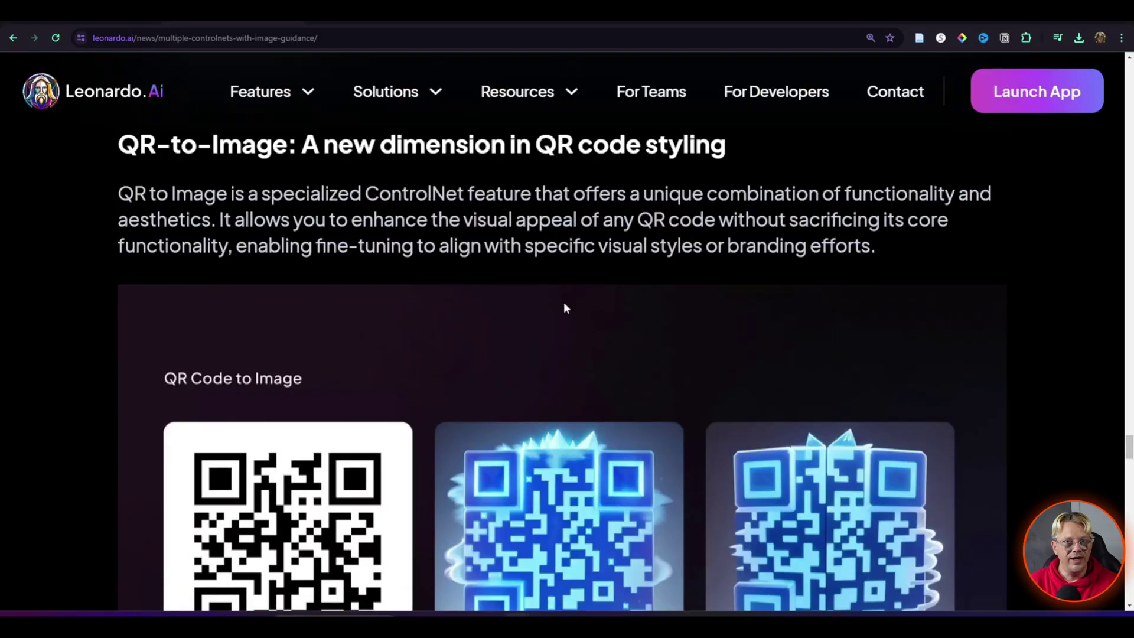
scroll(563, 302, "down", 3)
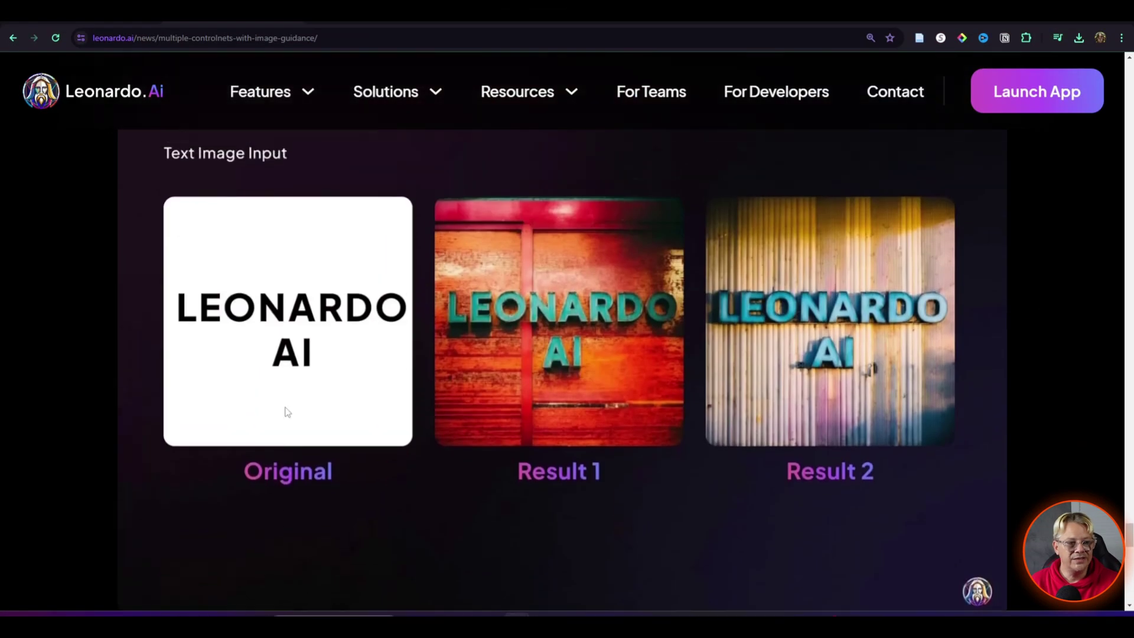
Scroll to the Text Image Input example of LEONARDO AI lettering on textured walls
scroll(284, 408, "up", 3)
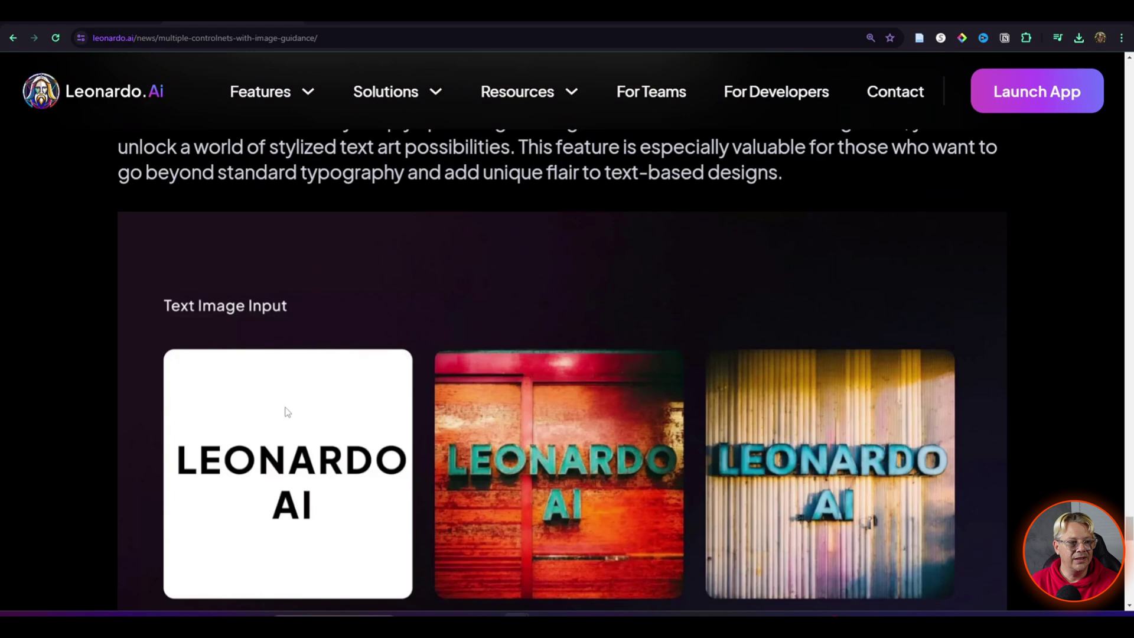
scroll(284, 410, "down", 1)
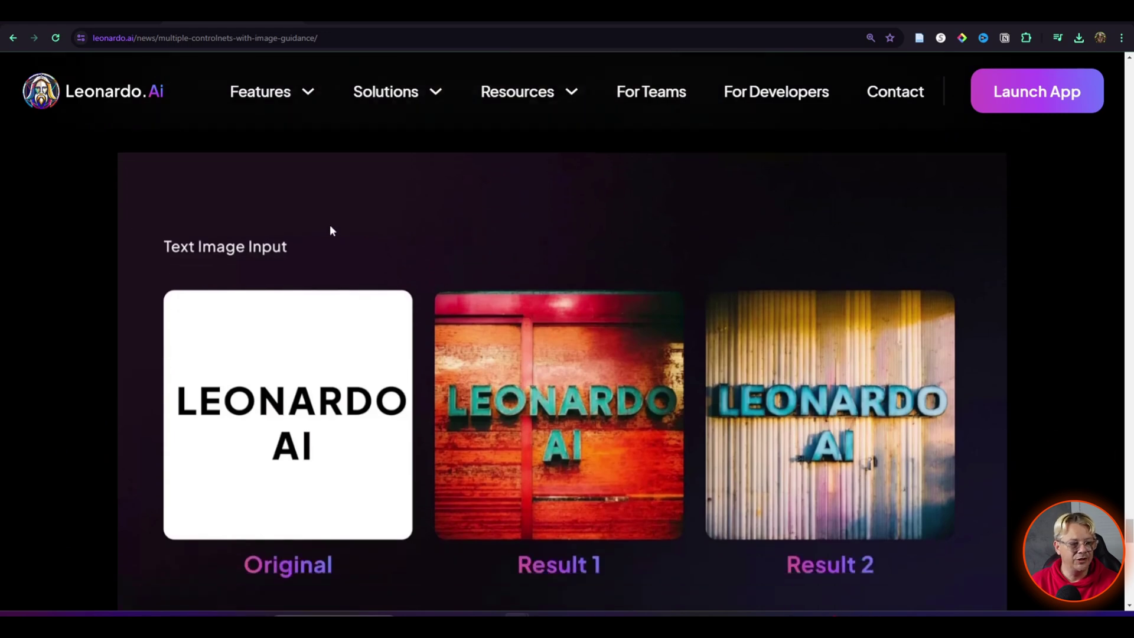
scroll(416, 230, "down", 2)
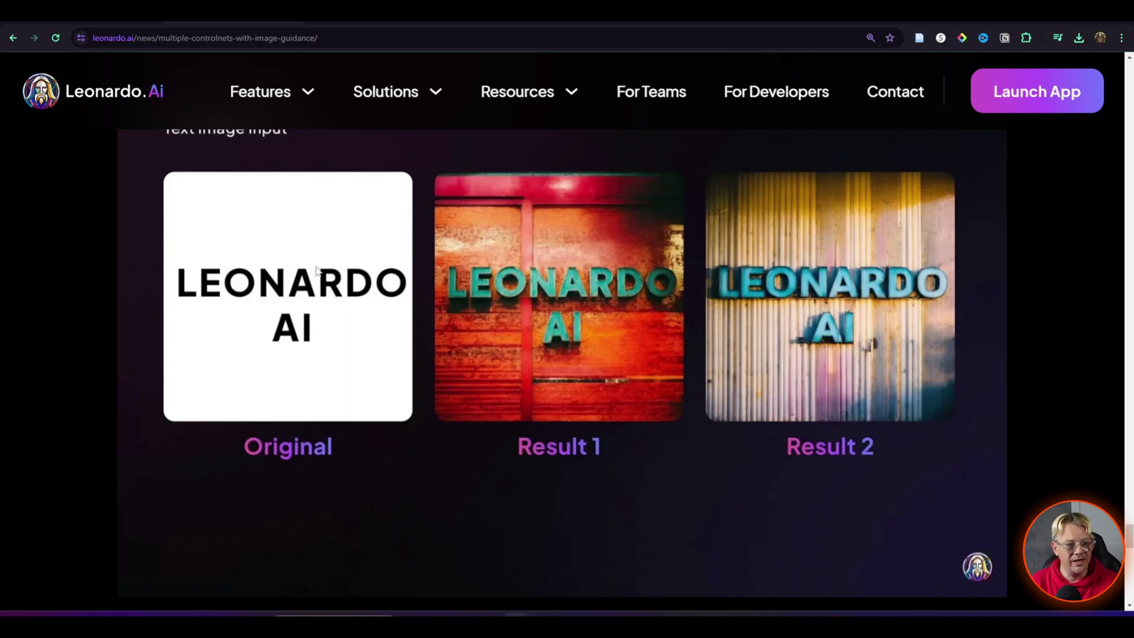
scroll(281, 295, "up", 1)
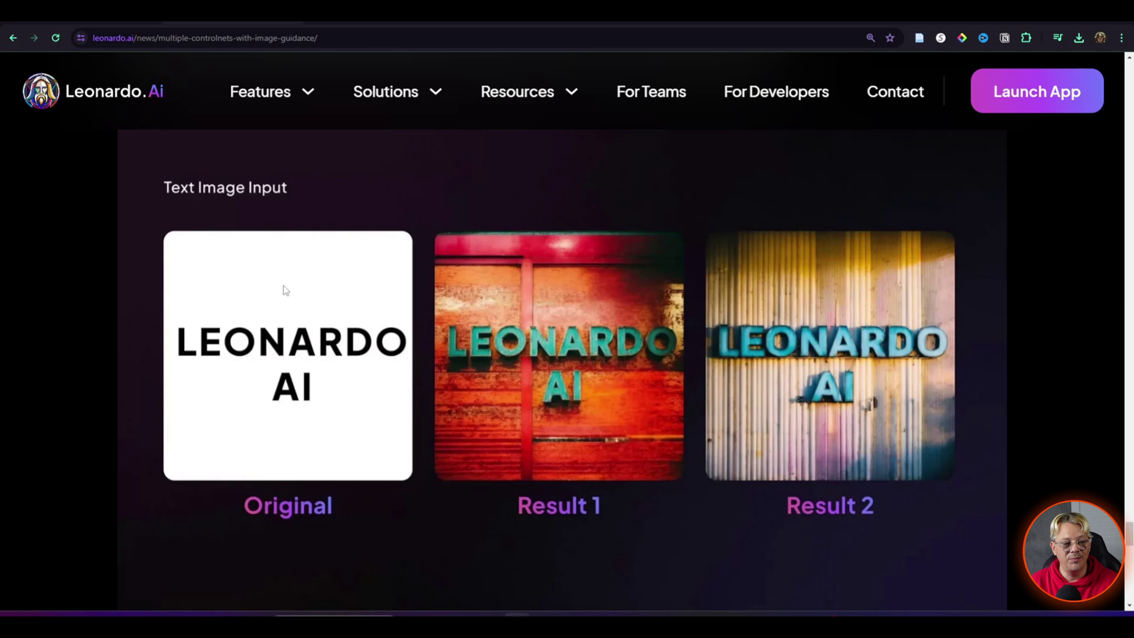